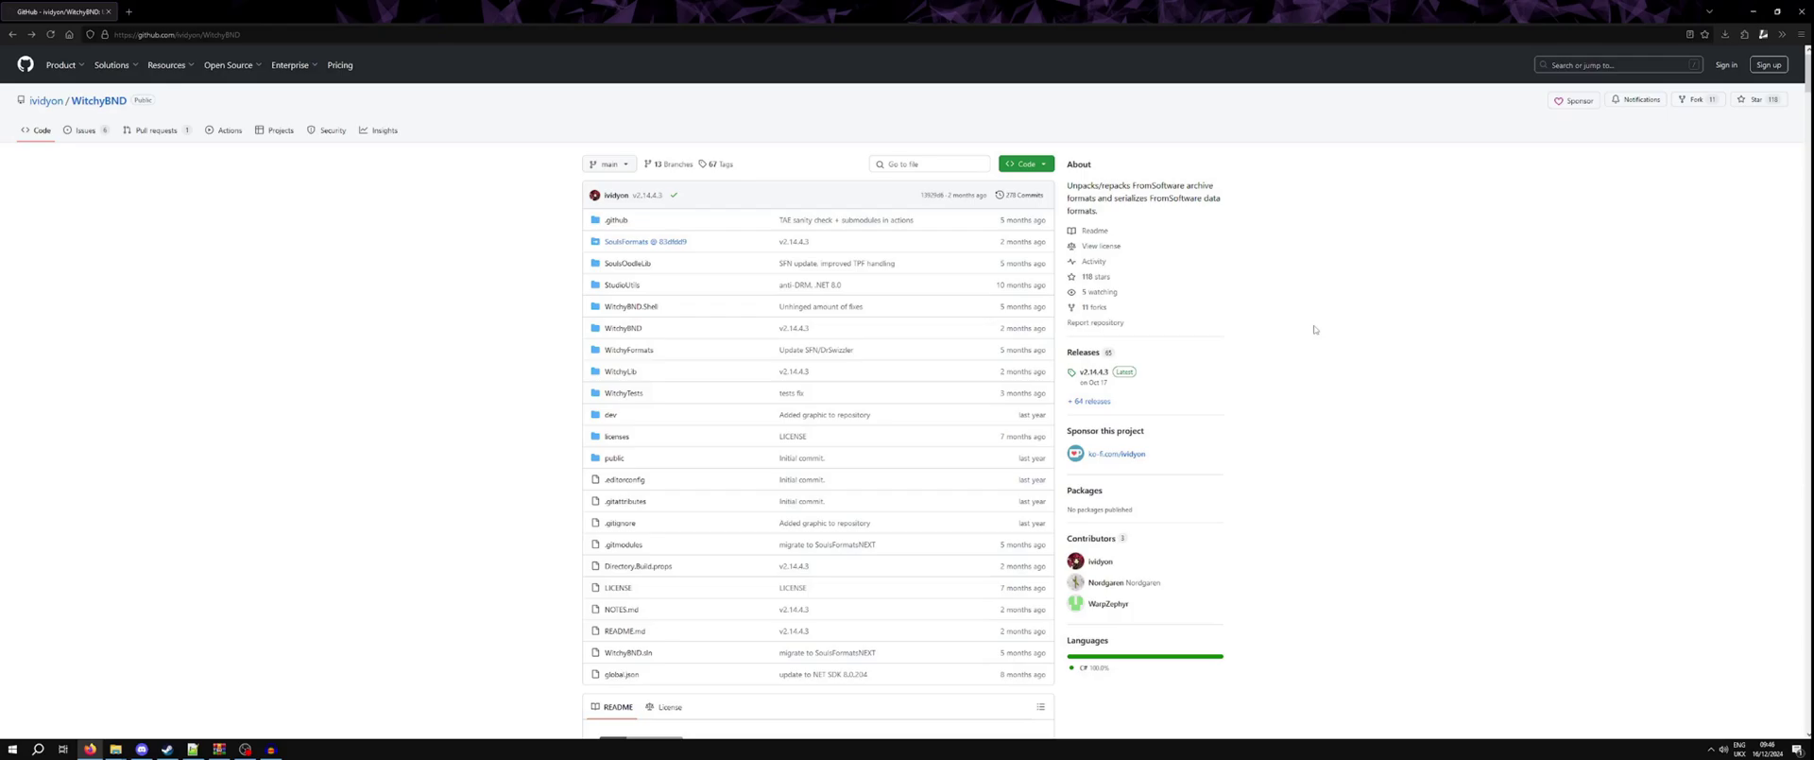
Read the WitchyBND project page, noting the line about it succeeding Yabber
scroll(1313, 334, "down", 10)
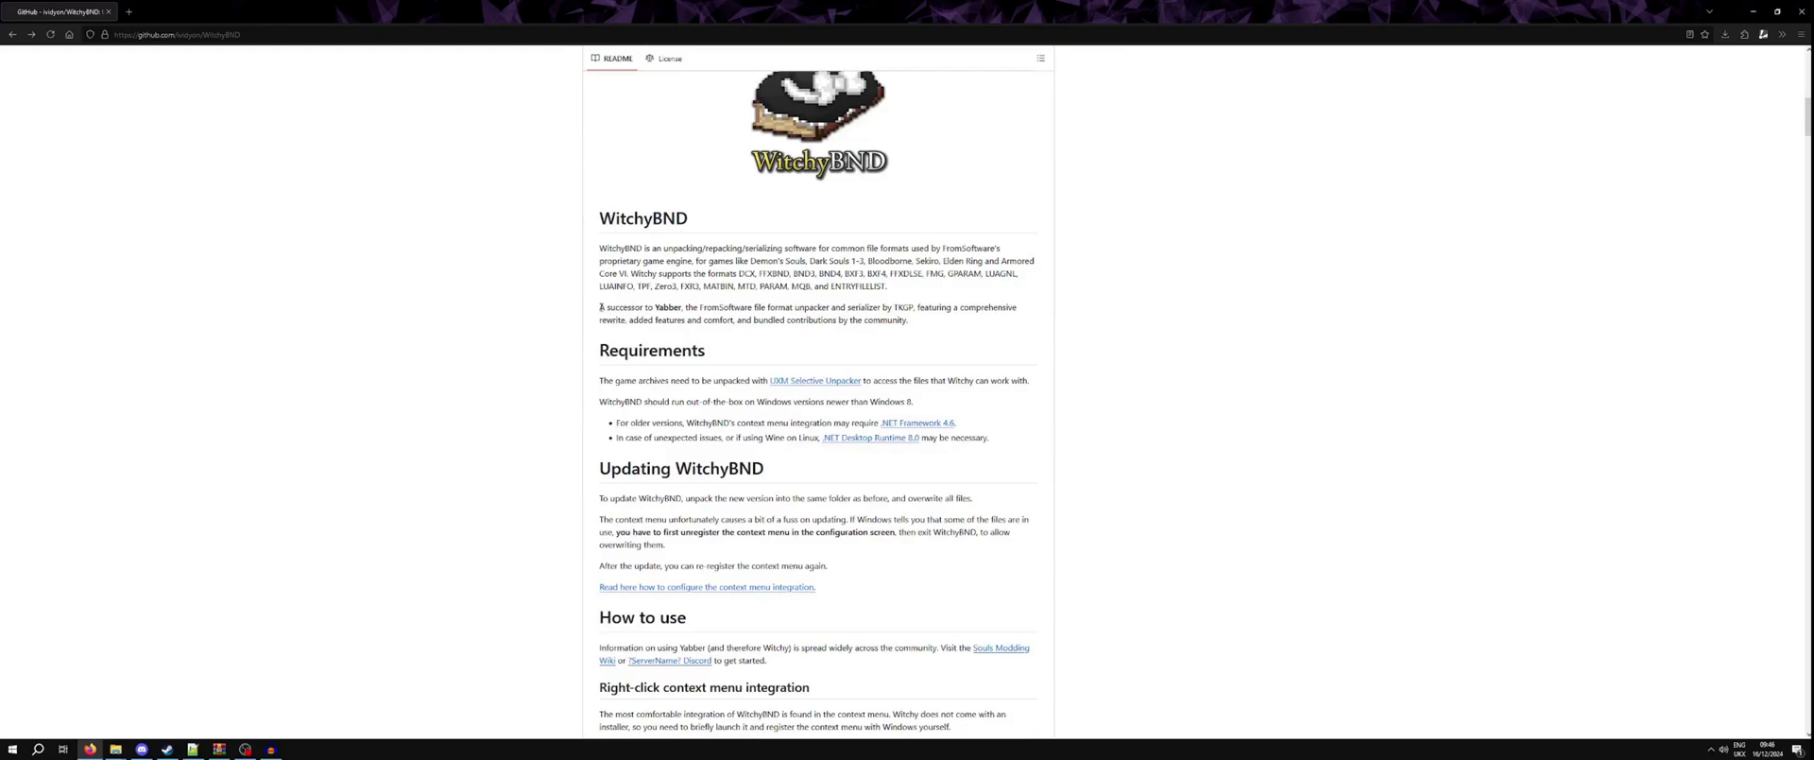
left_click_drag(601, 307, 751, 308)
left_click(752, 308)
scroll(1257, 398, "up", 5)
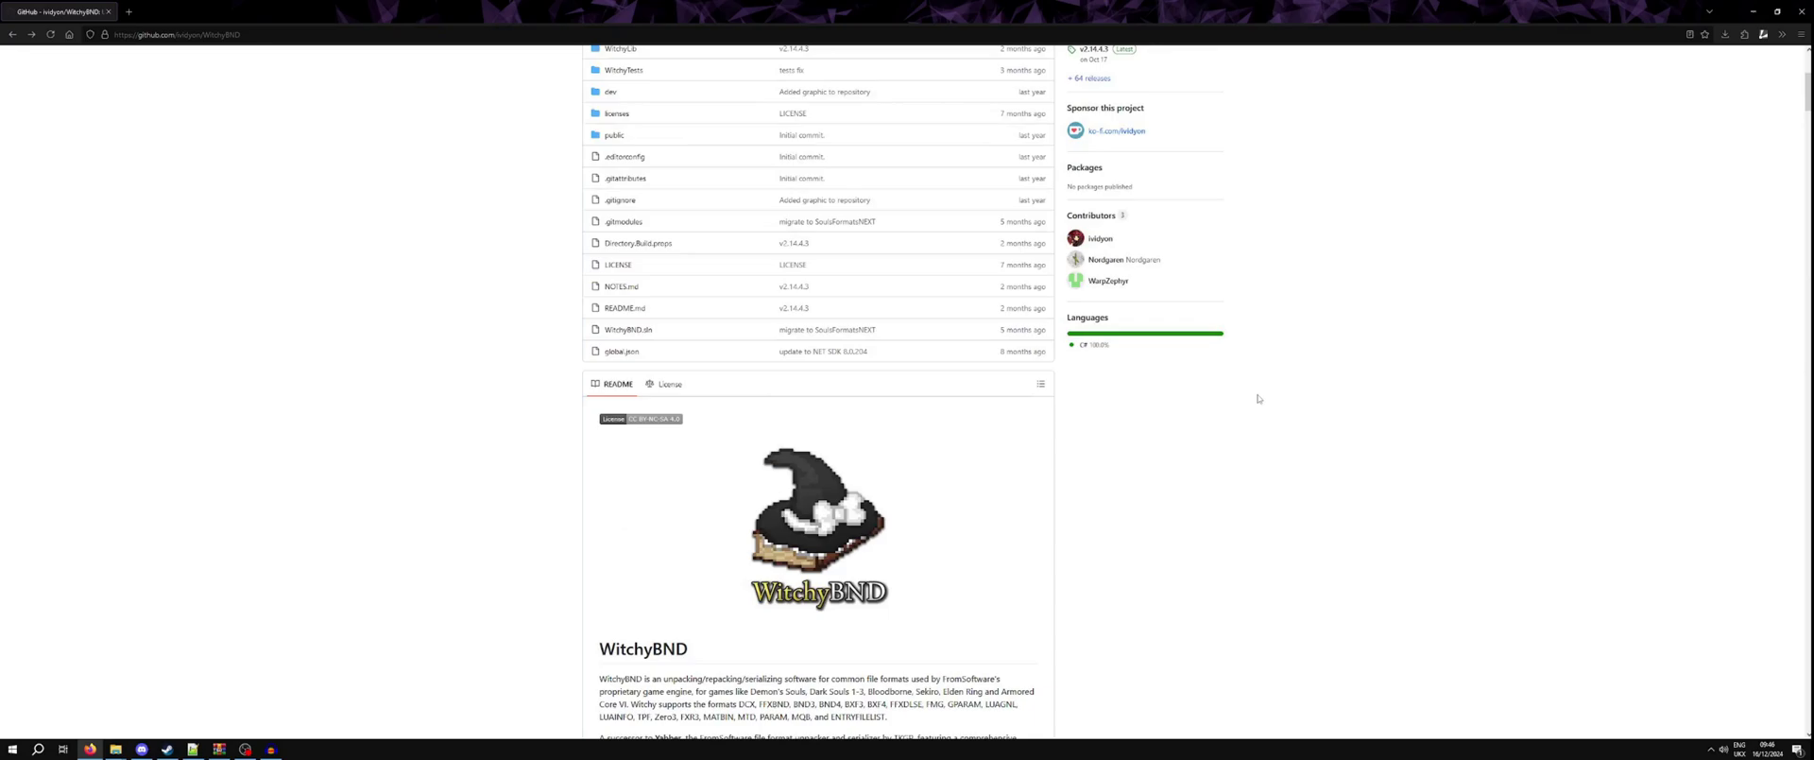
scroll(1258, 398, "up", 4)
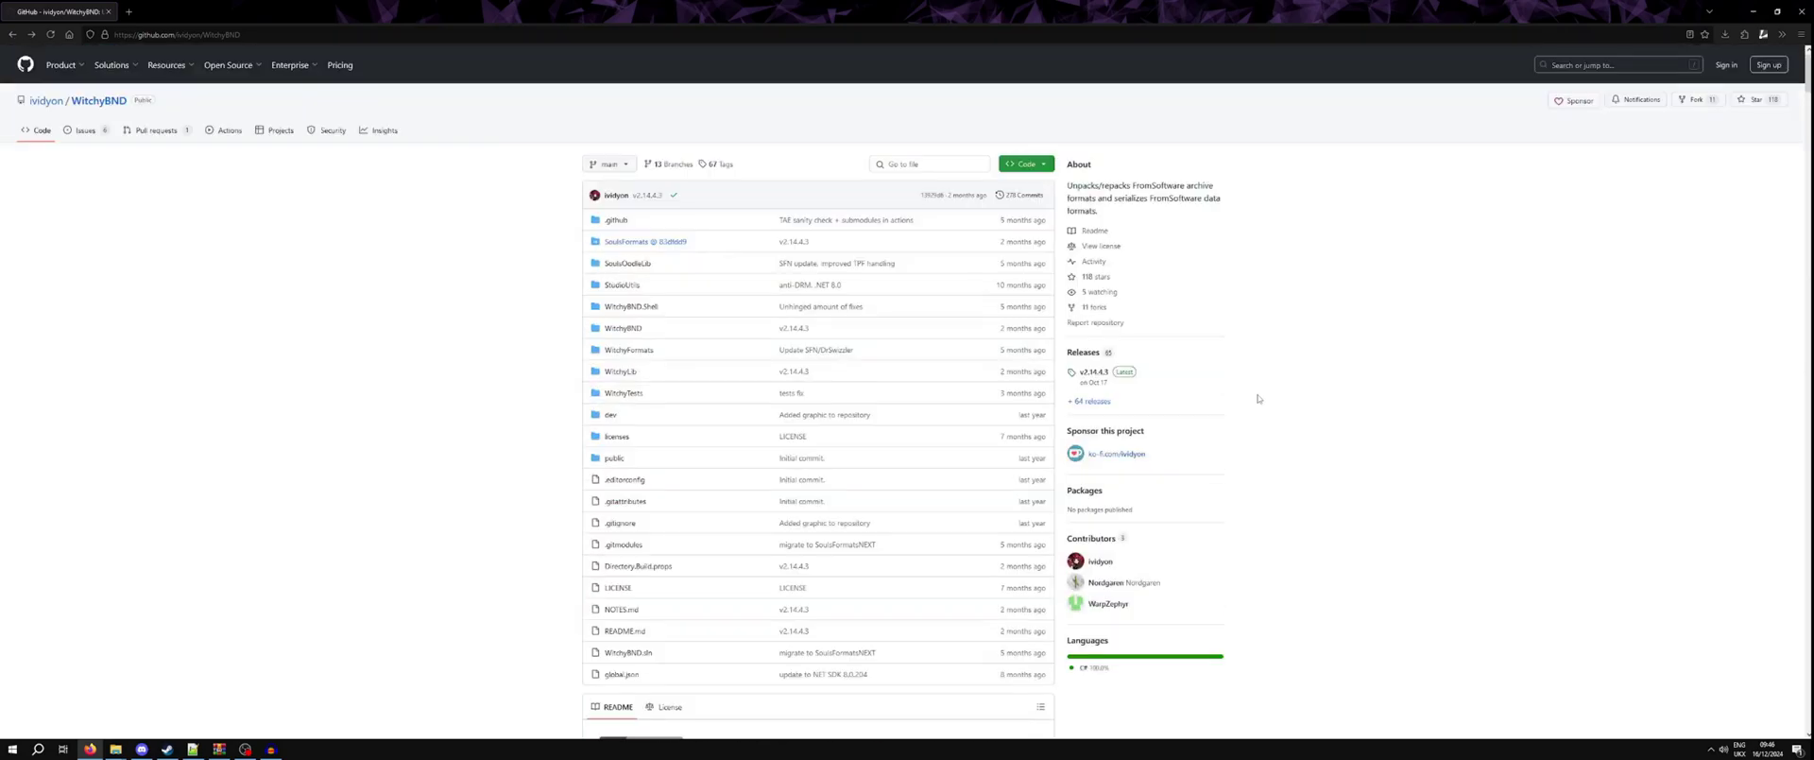
Download WitchyBND-v2.14.4.3.zip from the v2.14.4.3 release and compare it with the WitchyBND folder
left_click(1094, 372)
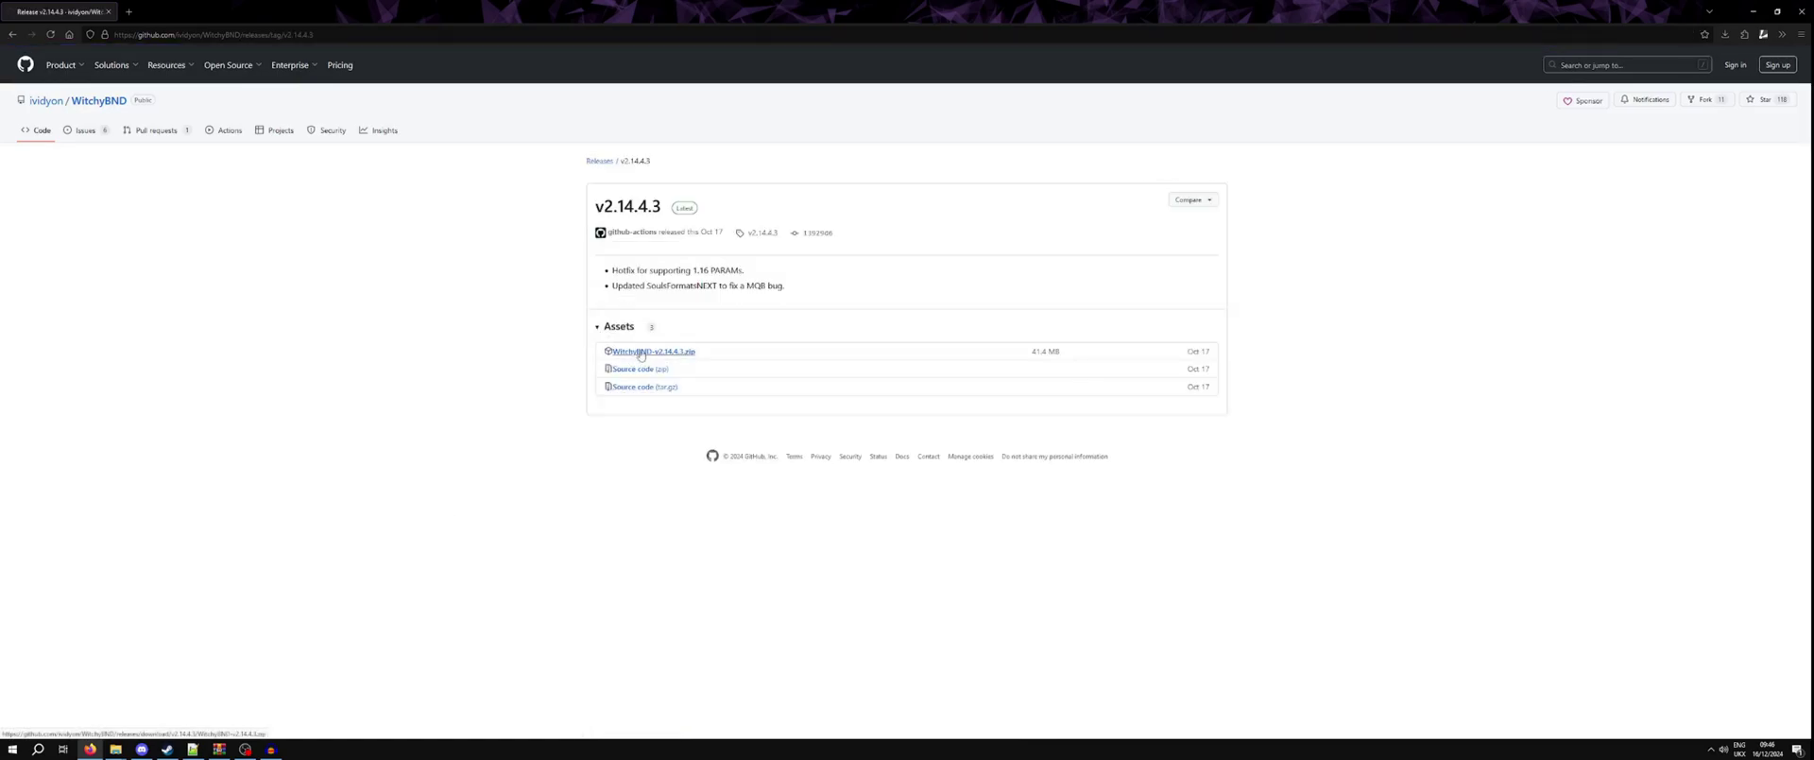
left_click(644, 351)
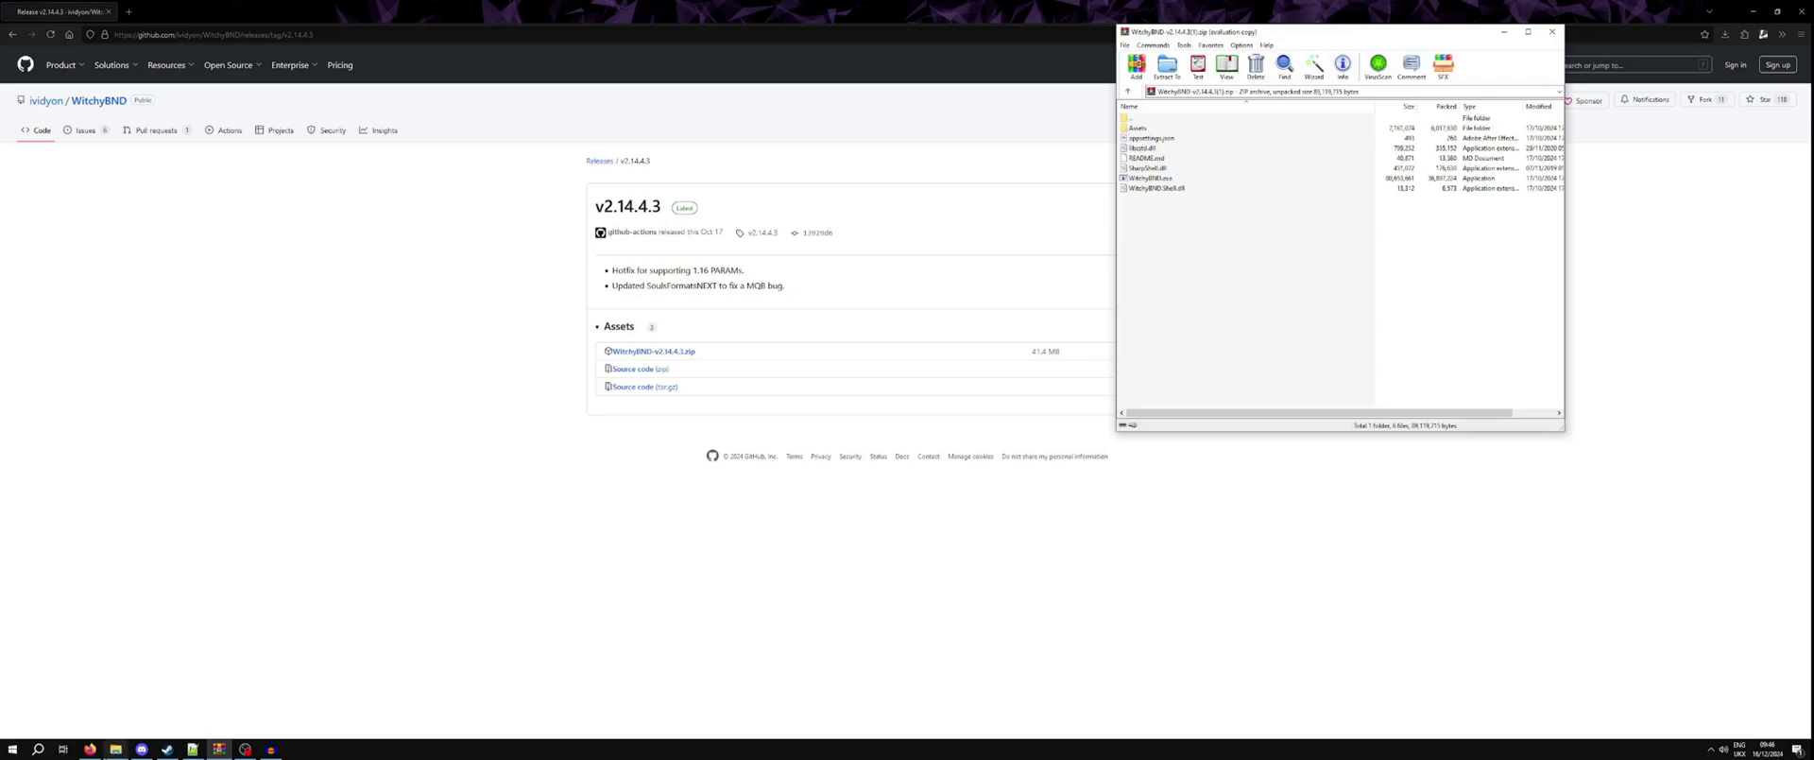
left_click(90, 704)
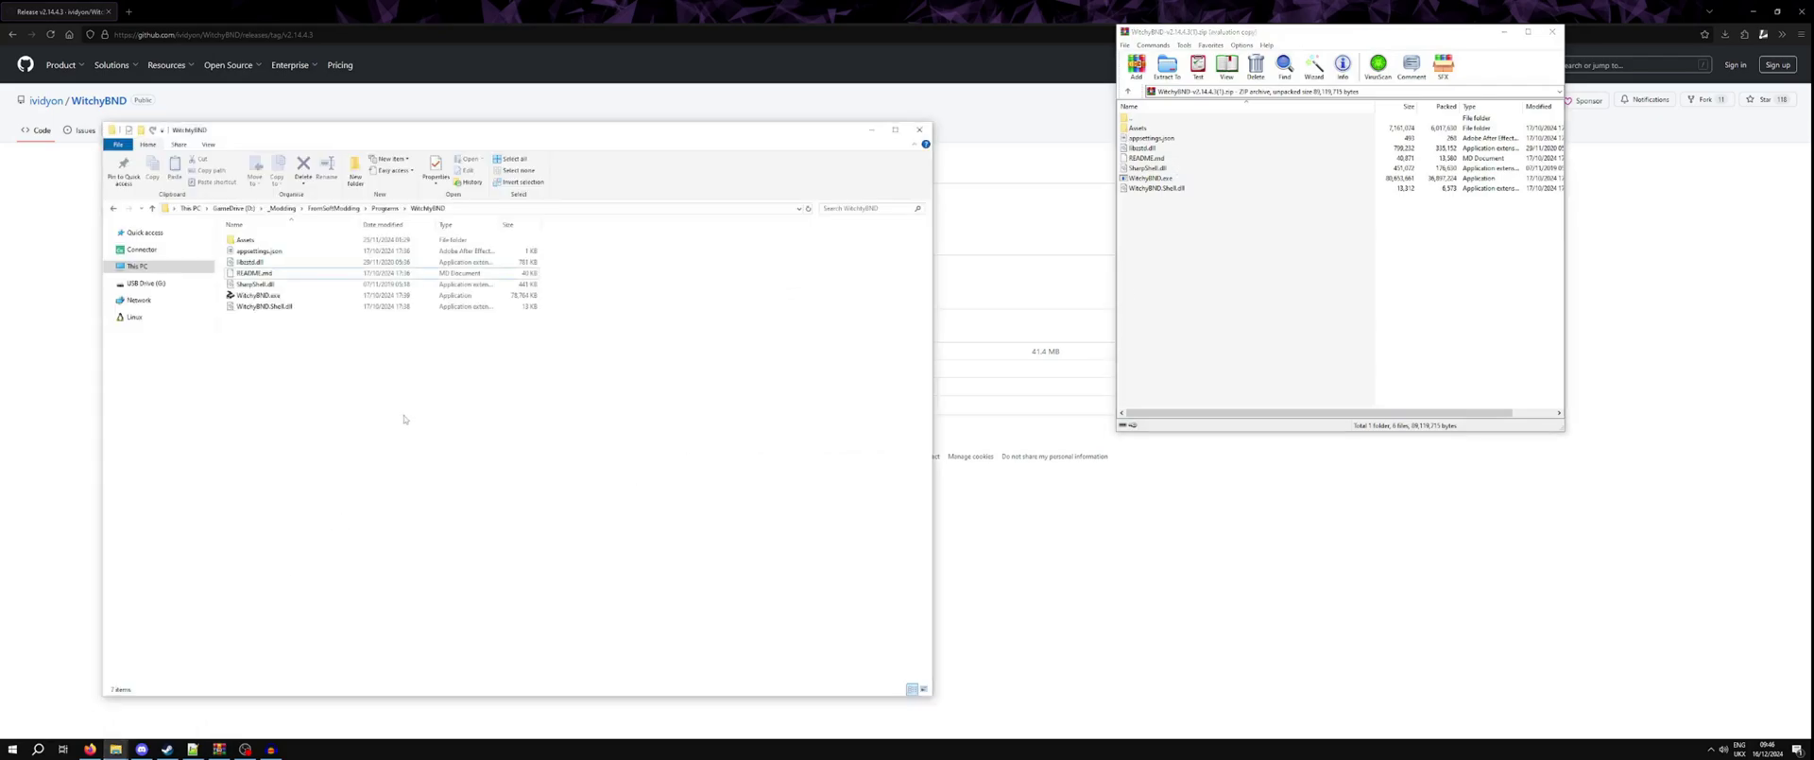
left_click_drag(403, 419, 283, 240)
left_click(341, 410)
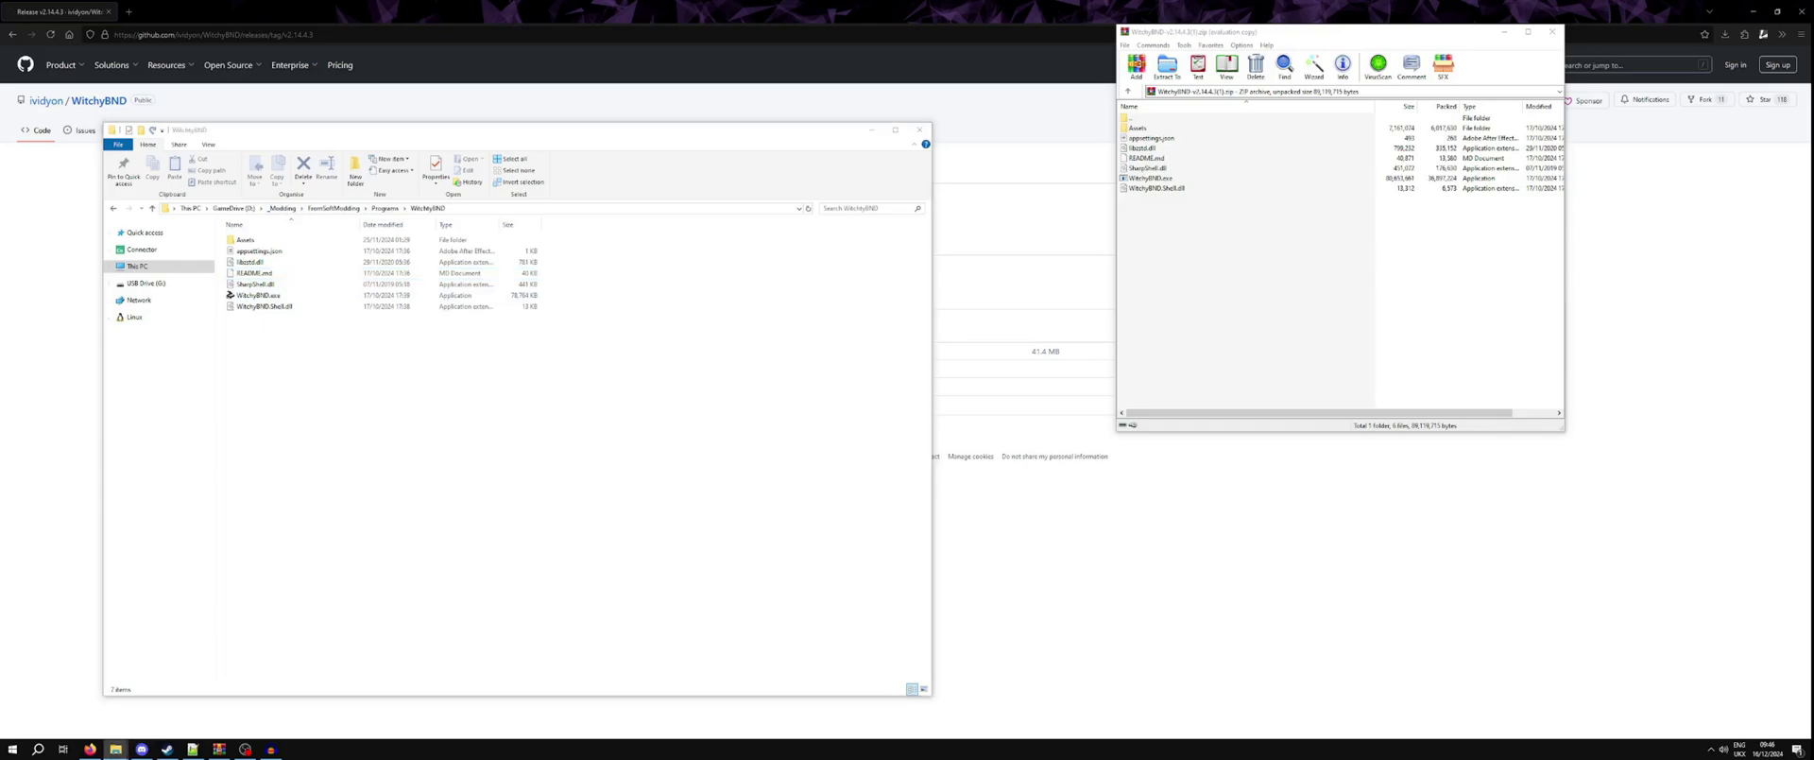
Drag oo2core_6_win64.dll from the Game folder into the WitchyBND folder beside WitchyBND.exe
mouse_move(116, 749)
left_click(151, 704)
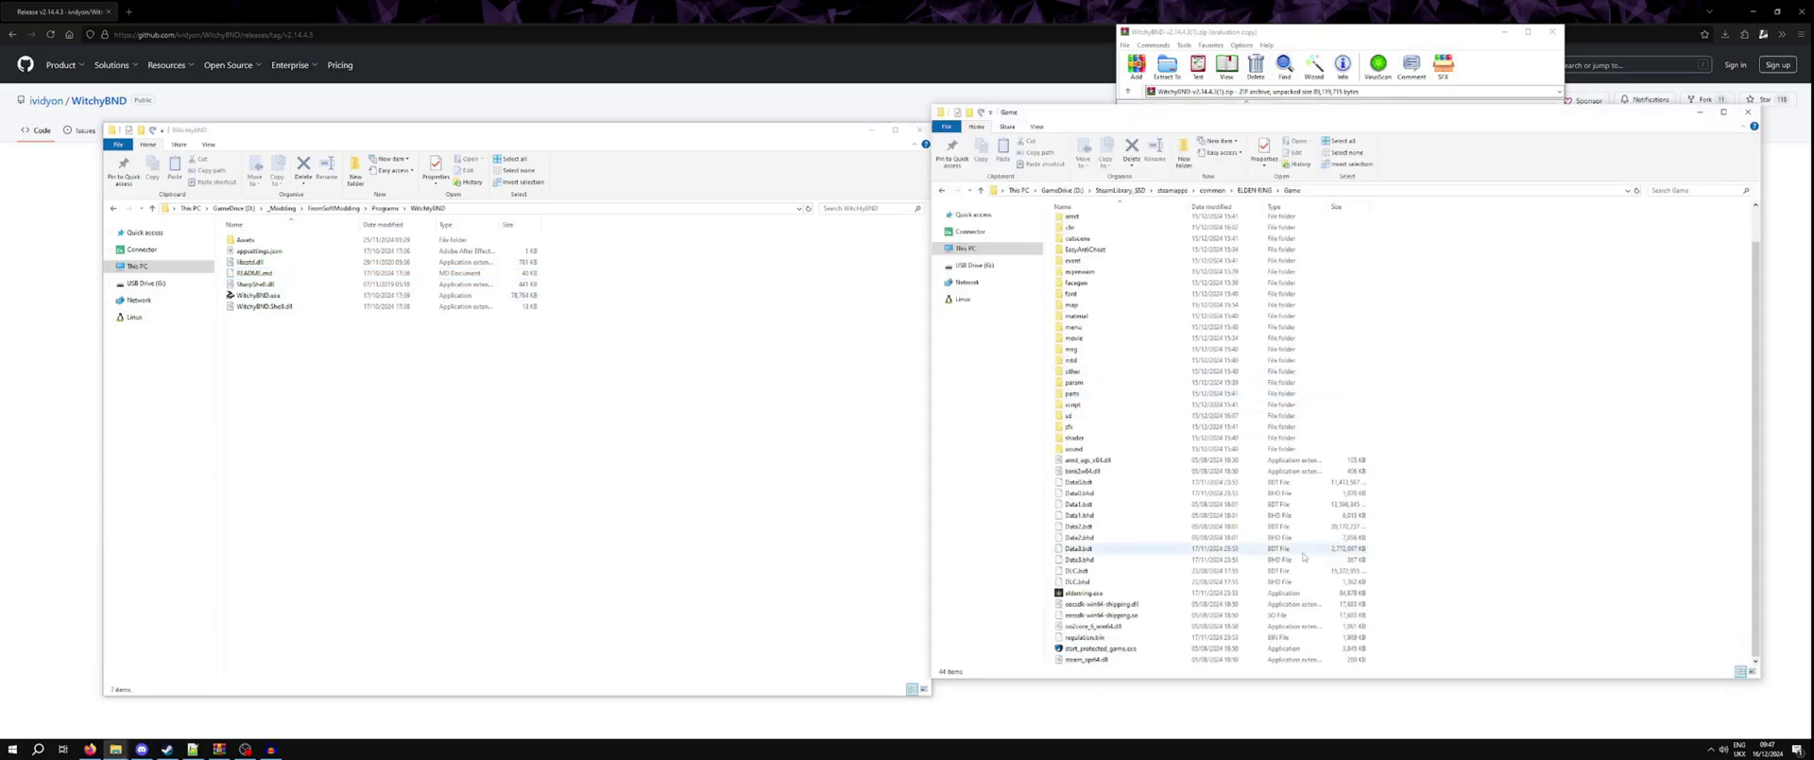
left_click(1096, 627)
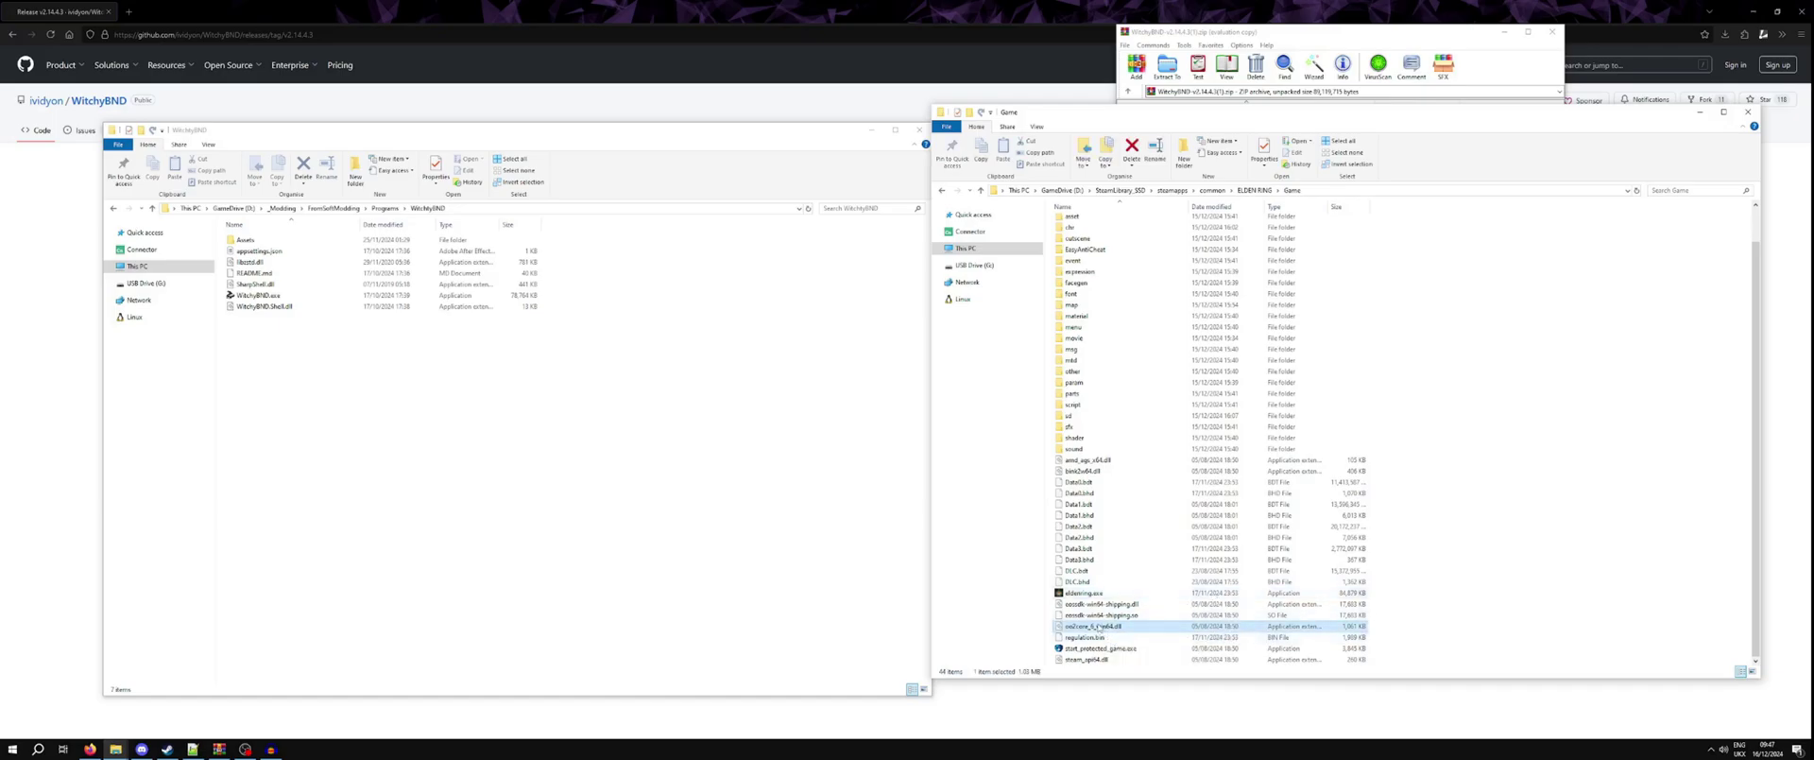
left_click_drag(1098, 630, 782, 456)
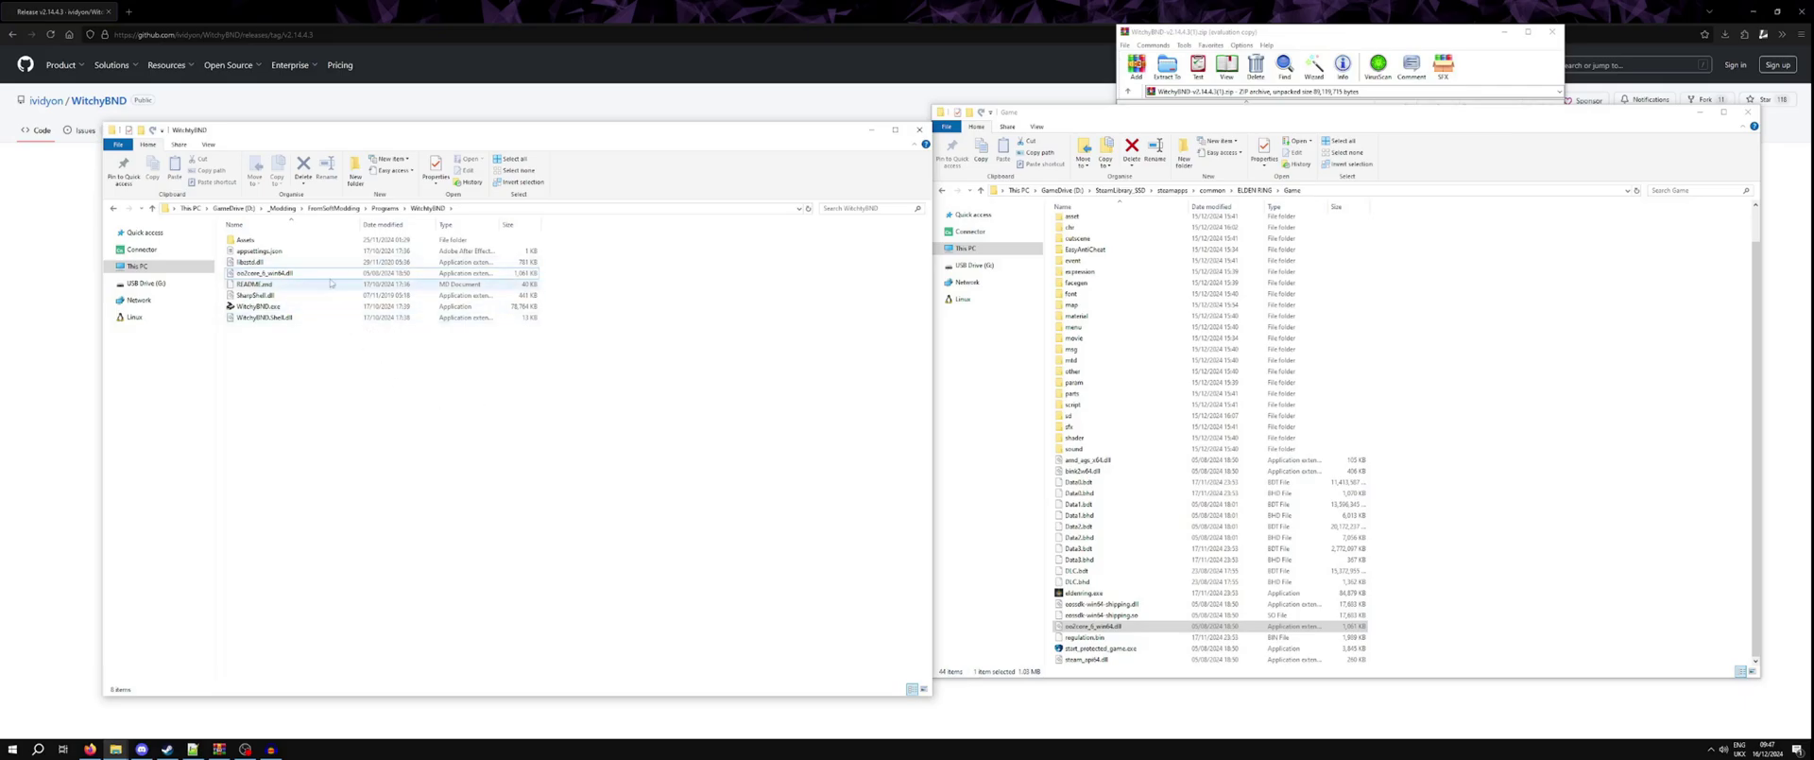
scroll(1176, 413, "up", 1)
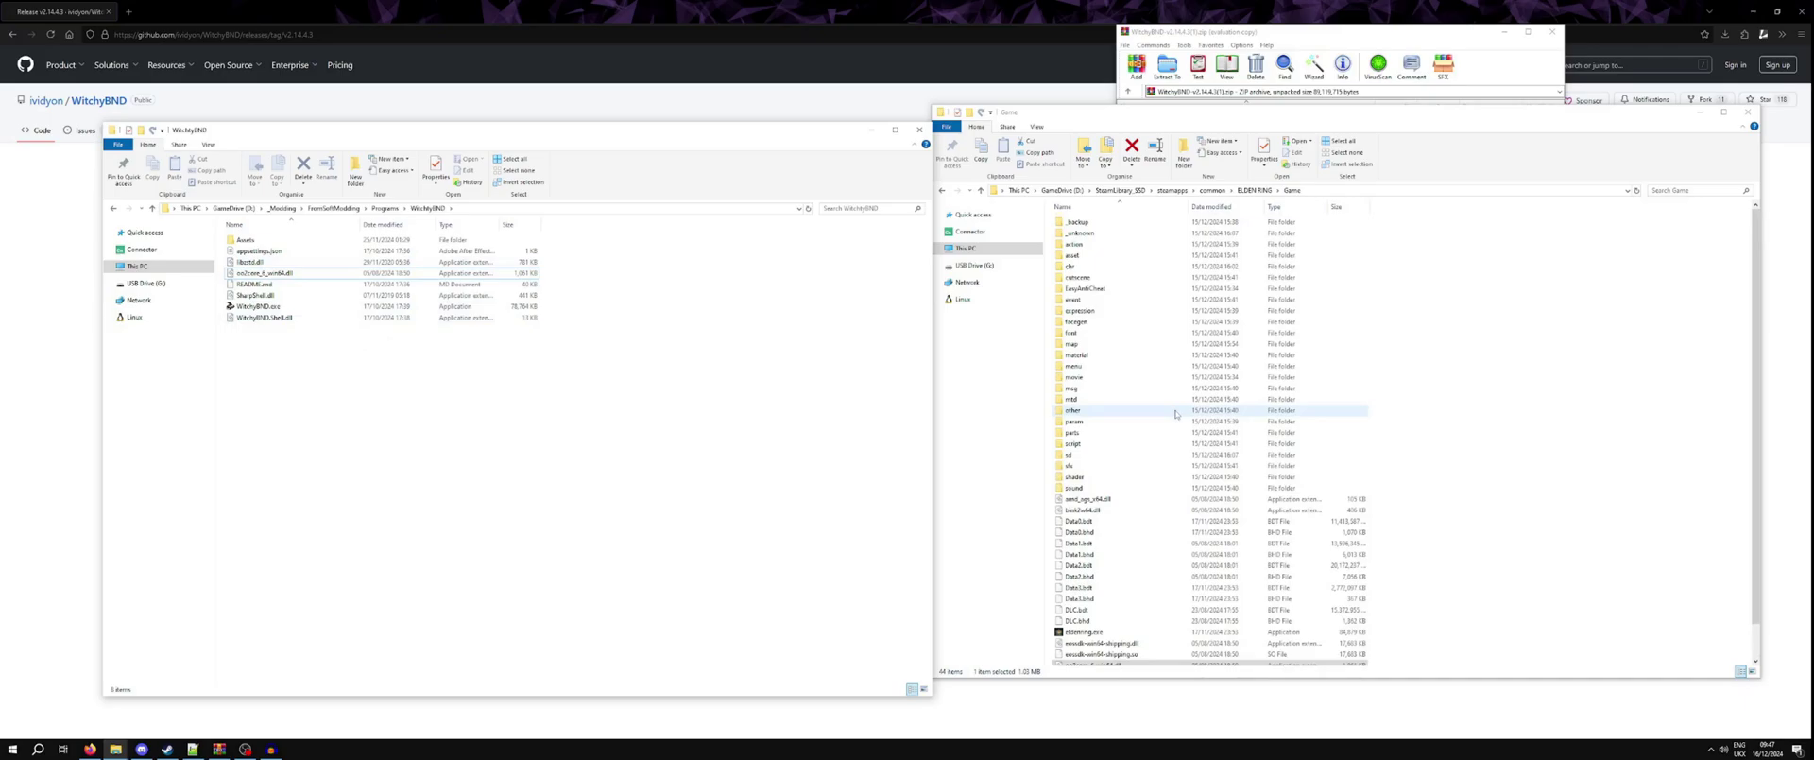
Open the parts folder and drop wp_a_1329.partsbnd.dcx onto WitchyBND.exe to unpack it
left_click(1176, 413)
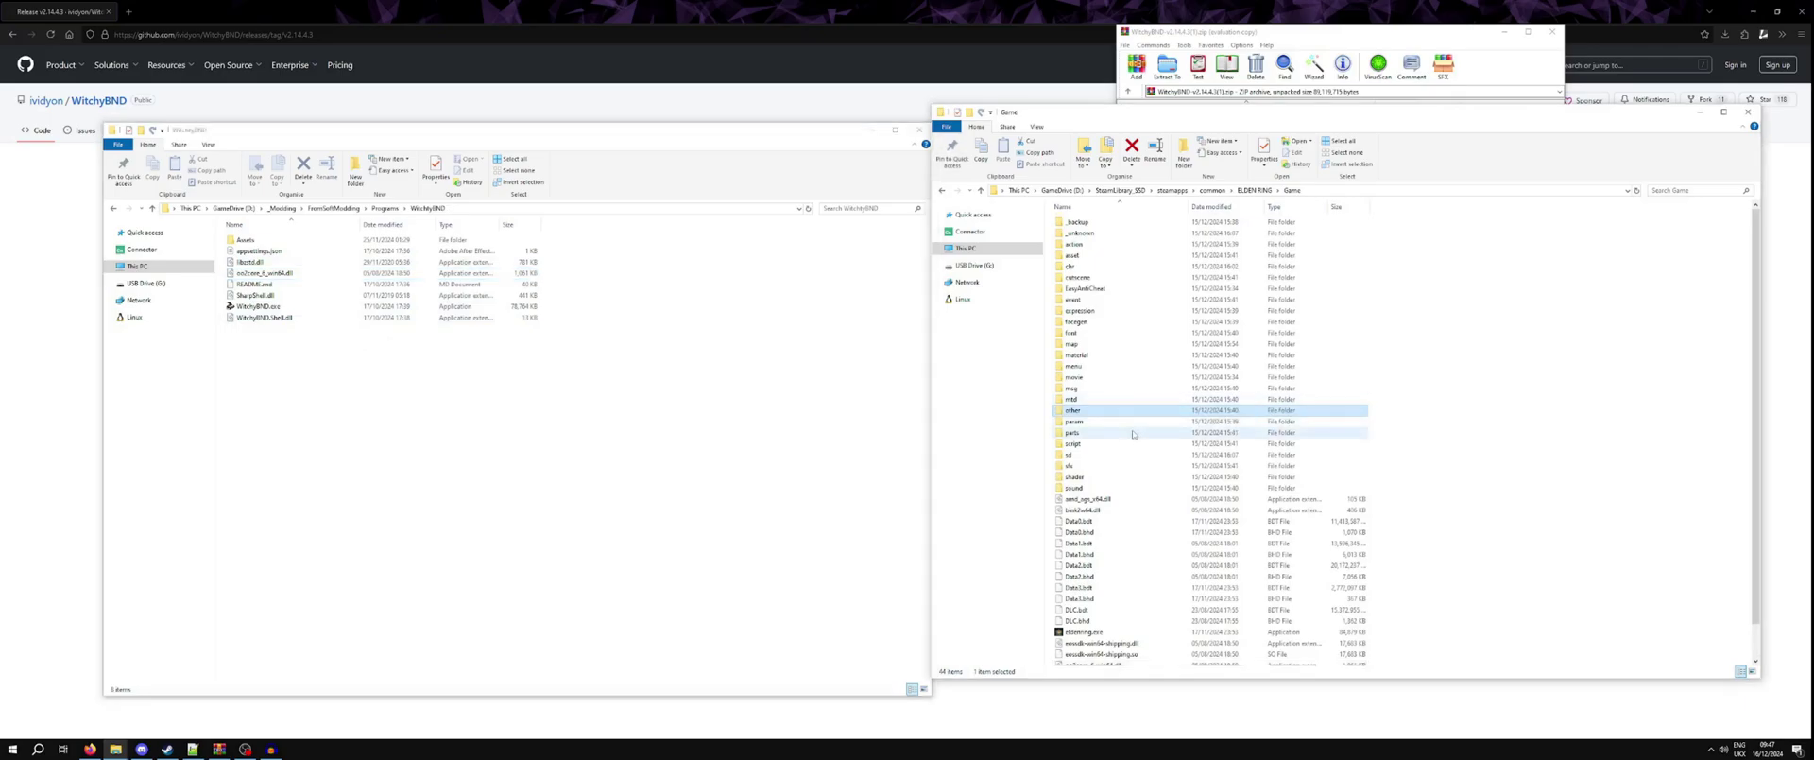
double_click(1133, 434)
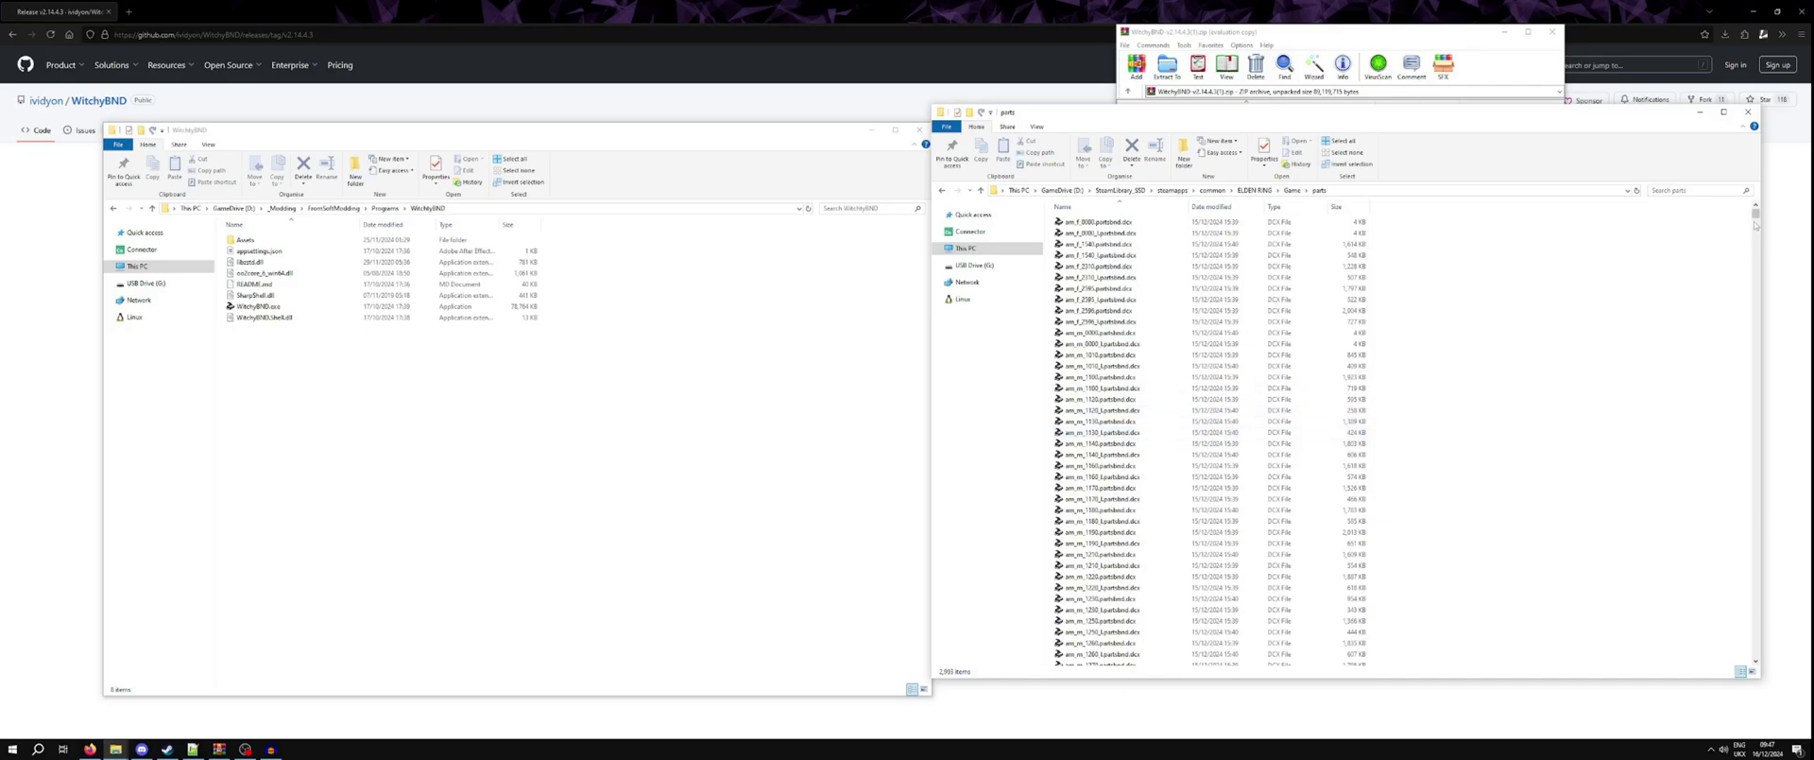
left_click_drag(1755, 224, 1759, 601)
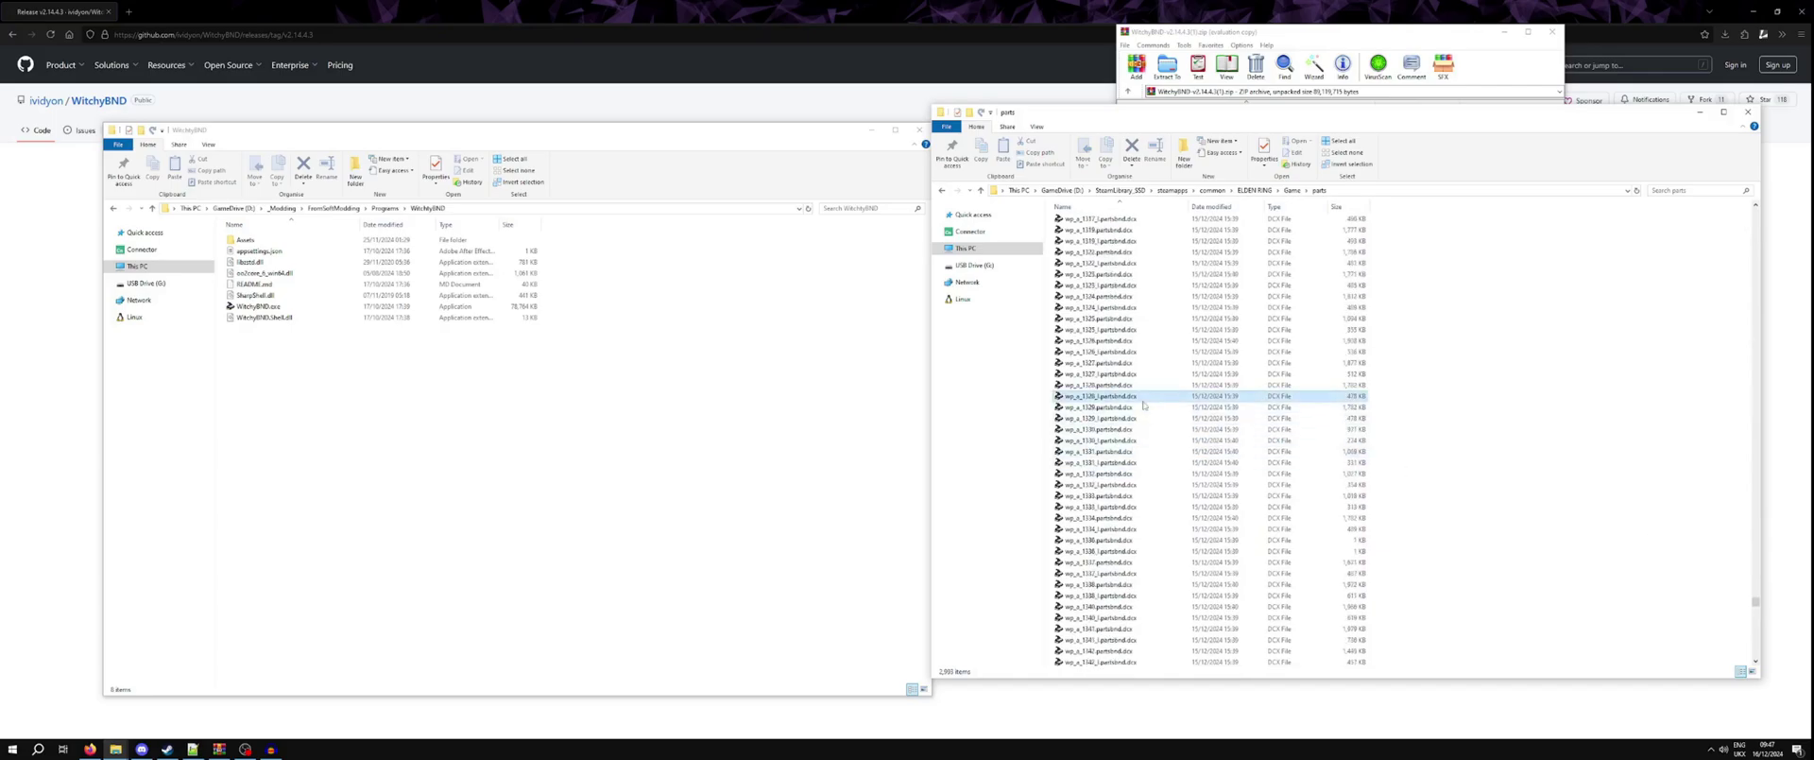
left_click(1083, 407)
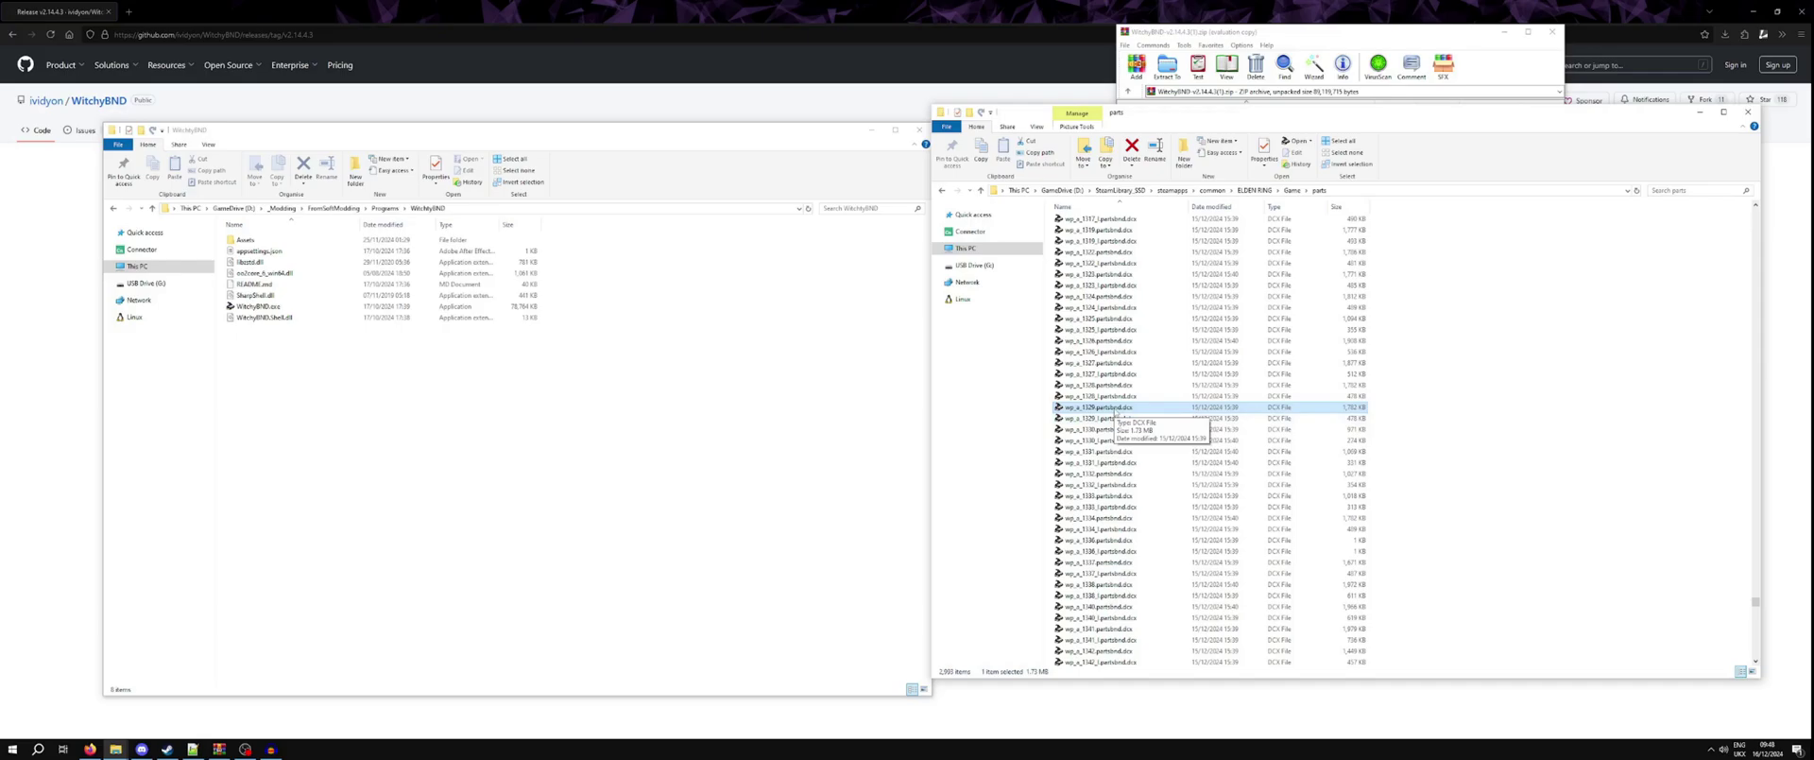
left_click_drag(1112, 413, 291, 309)
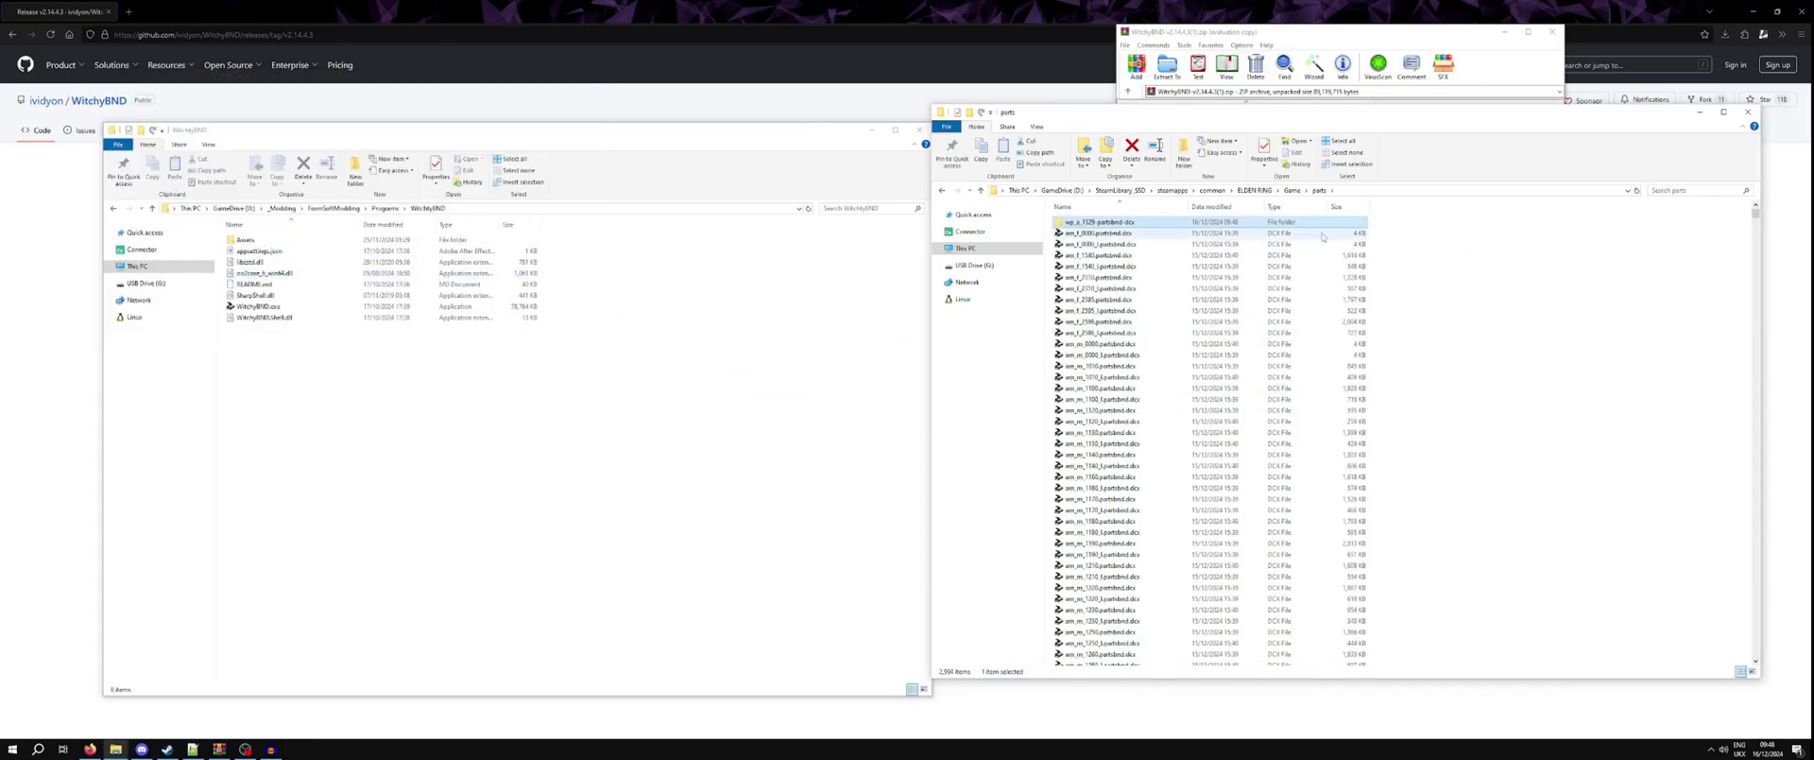
Open _witchy-bnd4.xml from the wp_a_1329-partsbnd-dcx folder in Notepad++
double_click(1164, 225)
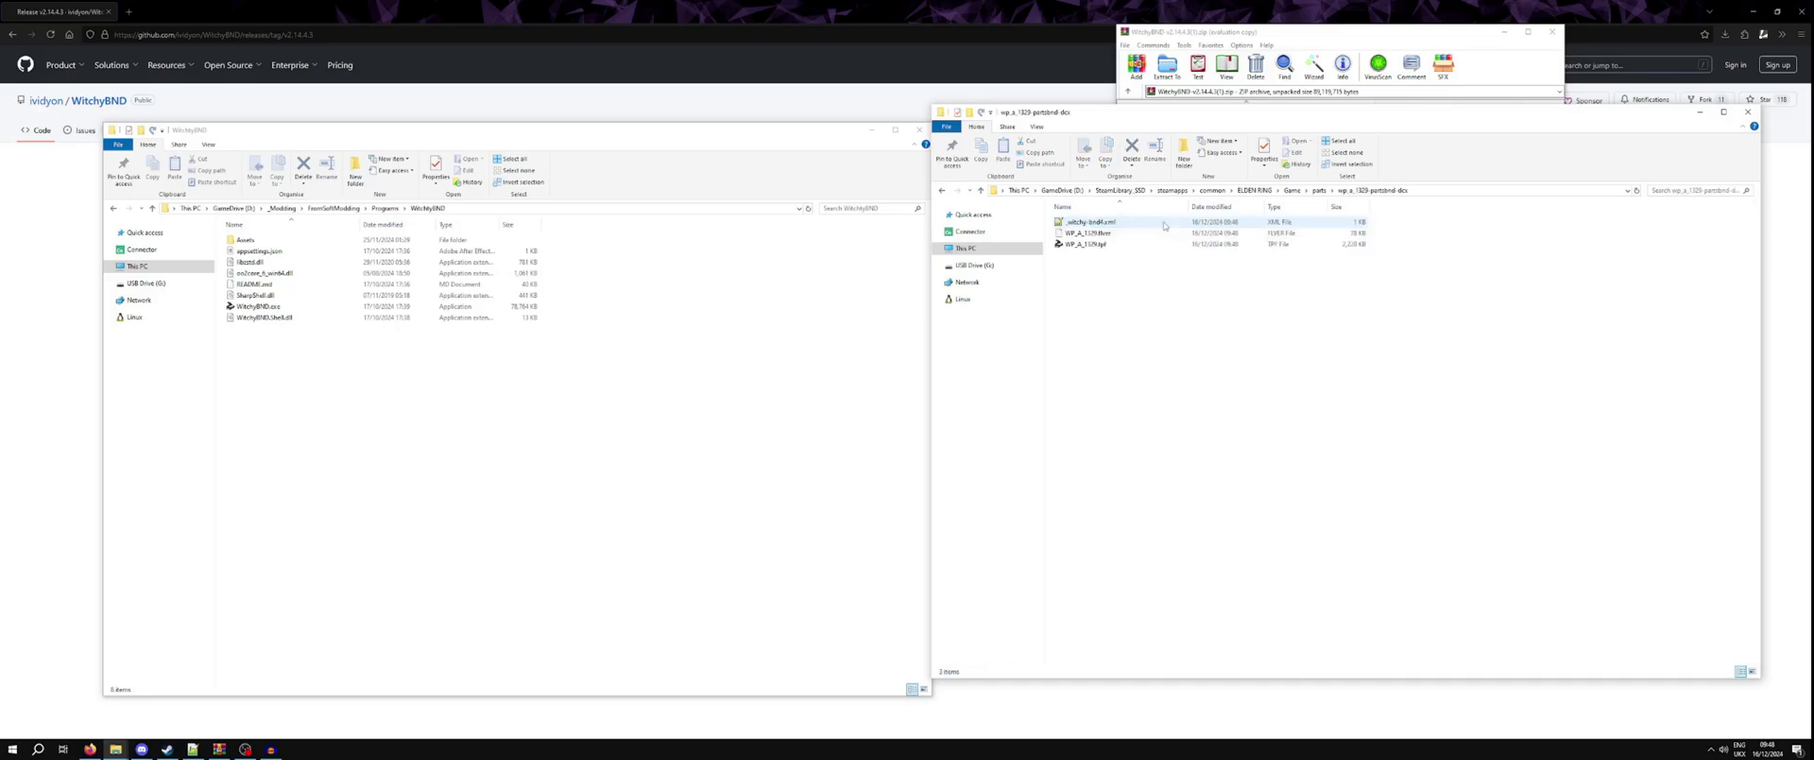
right_click(1142, 223)
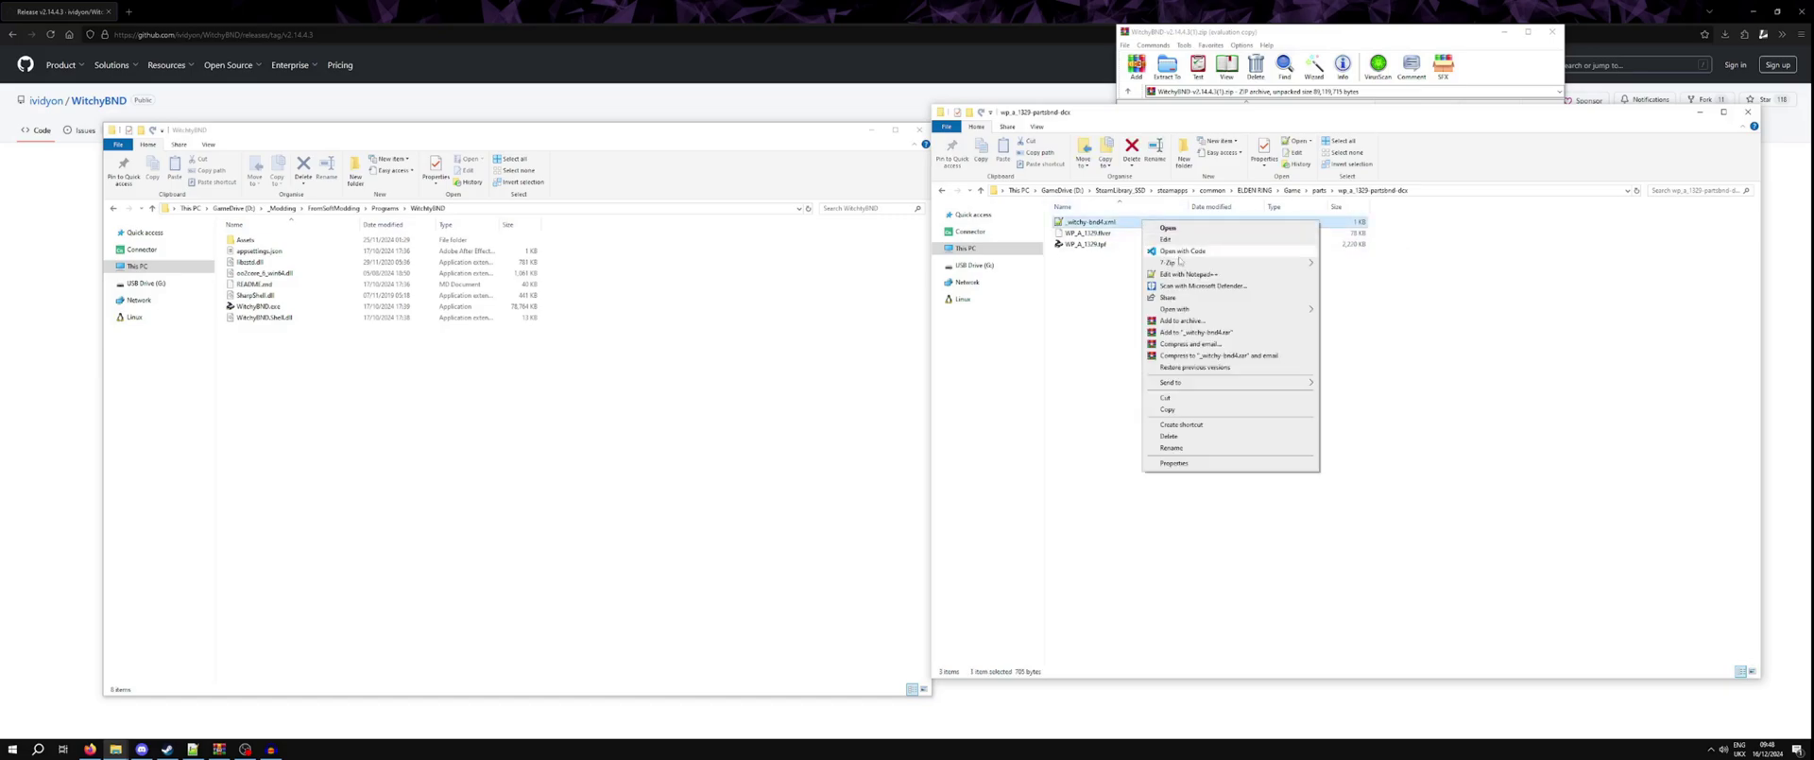
left_click(1187, 274)
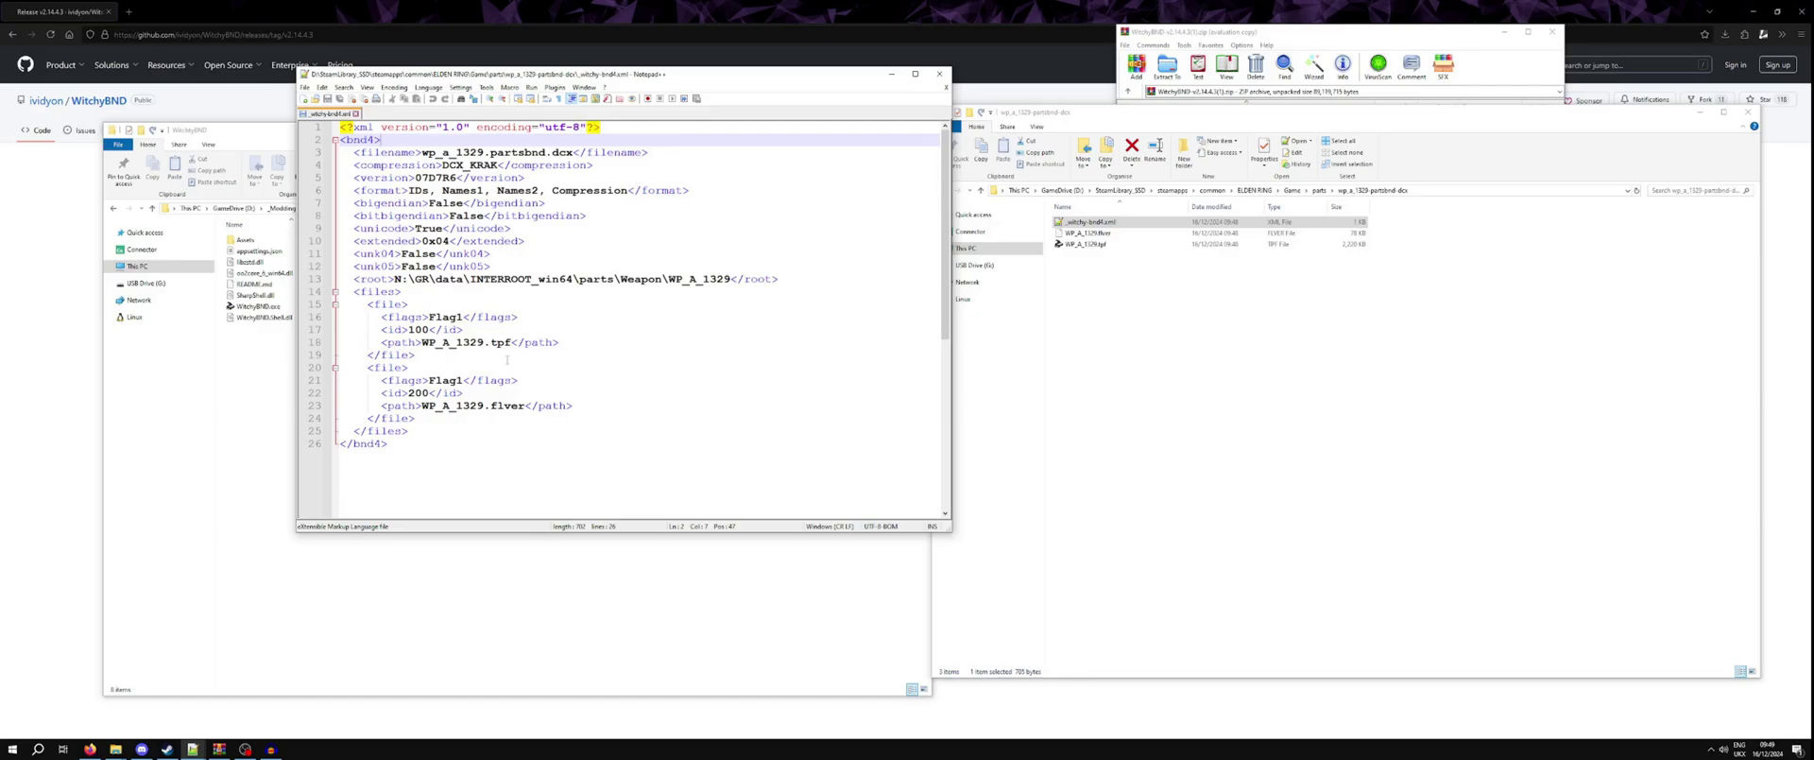
Review the manifest's file list and filename, then select the DCX_KRAK compression value
left_click_drag(417, 436, 813, 277)
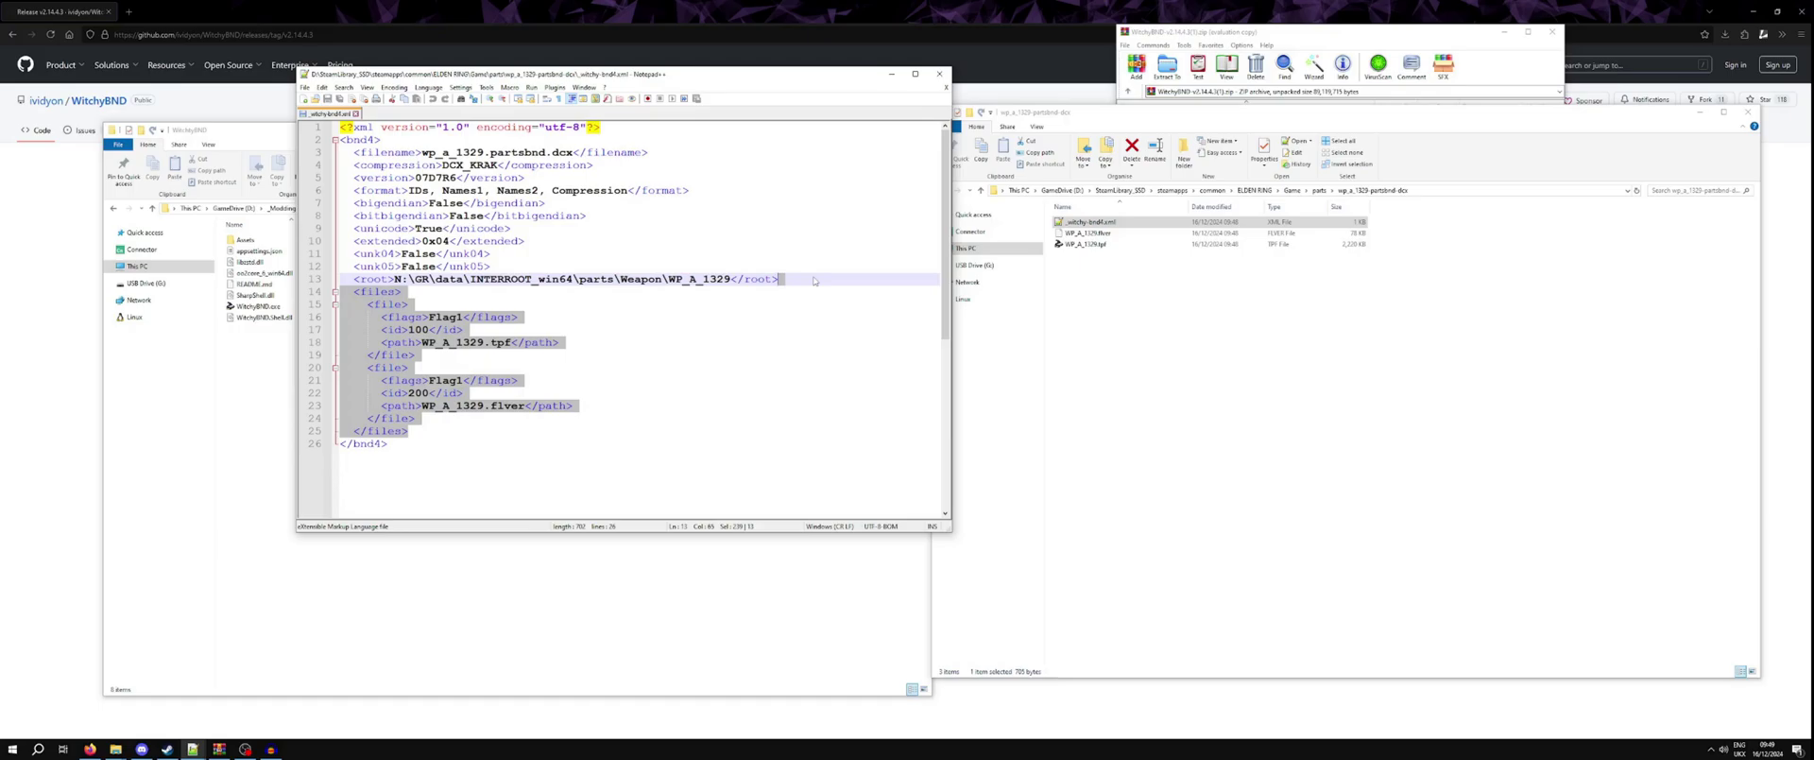
left_click(561, 294)
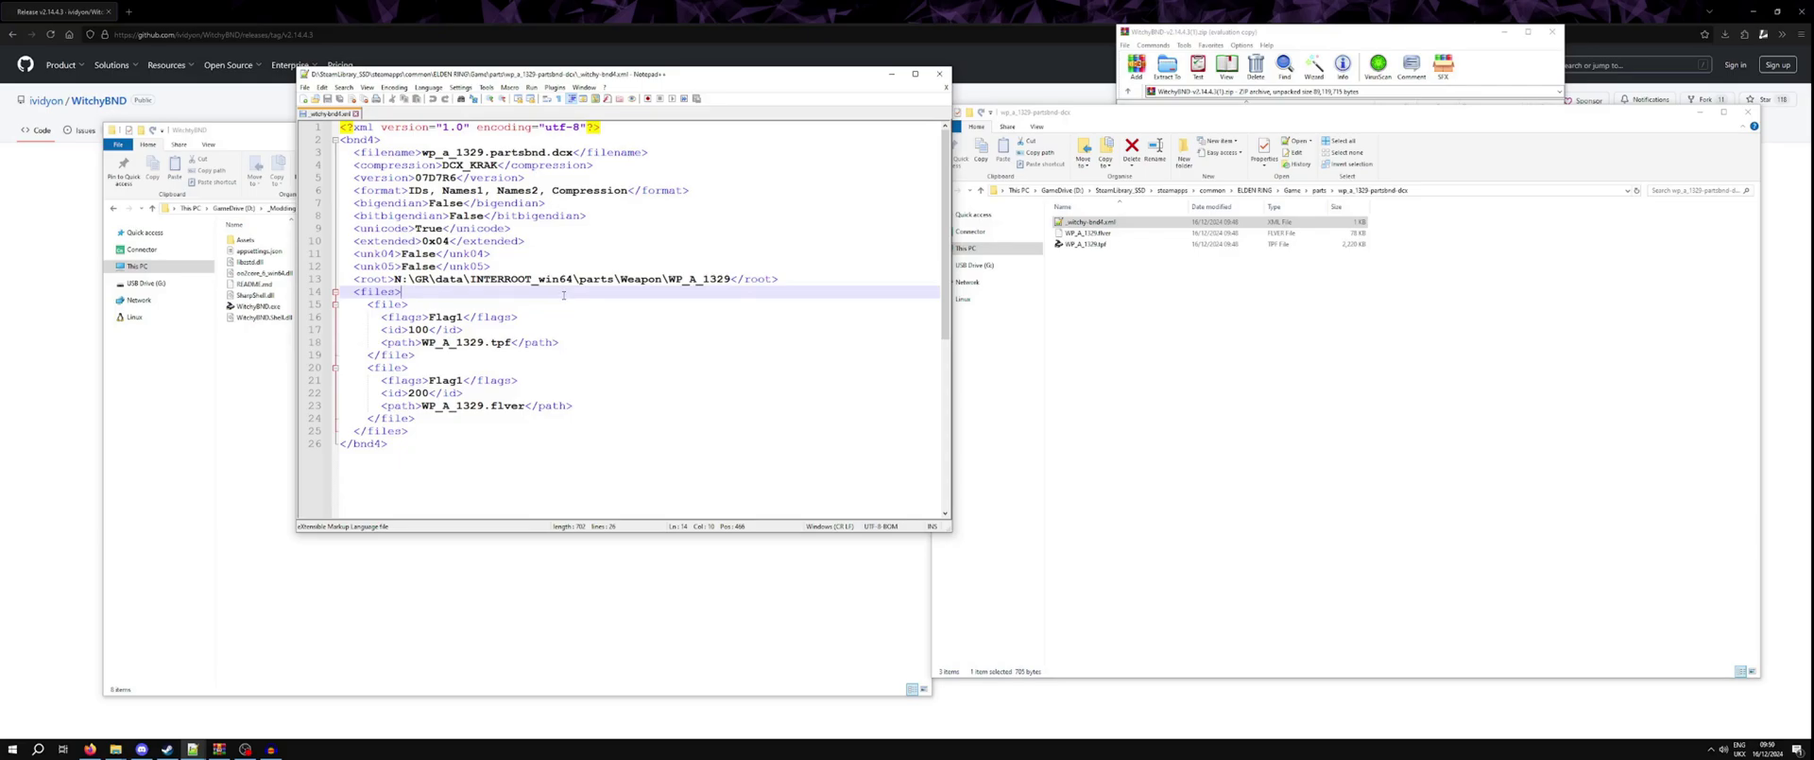
left_click_drag(564, 295, 603, 431)
left_click(631, 293)
left_click_drag(422, 152, 574, 161)
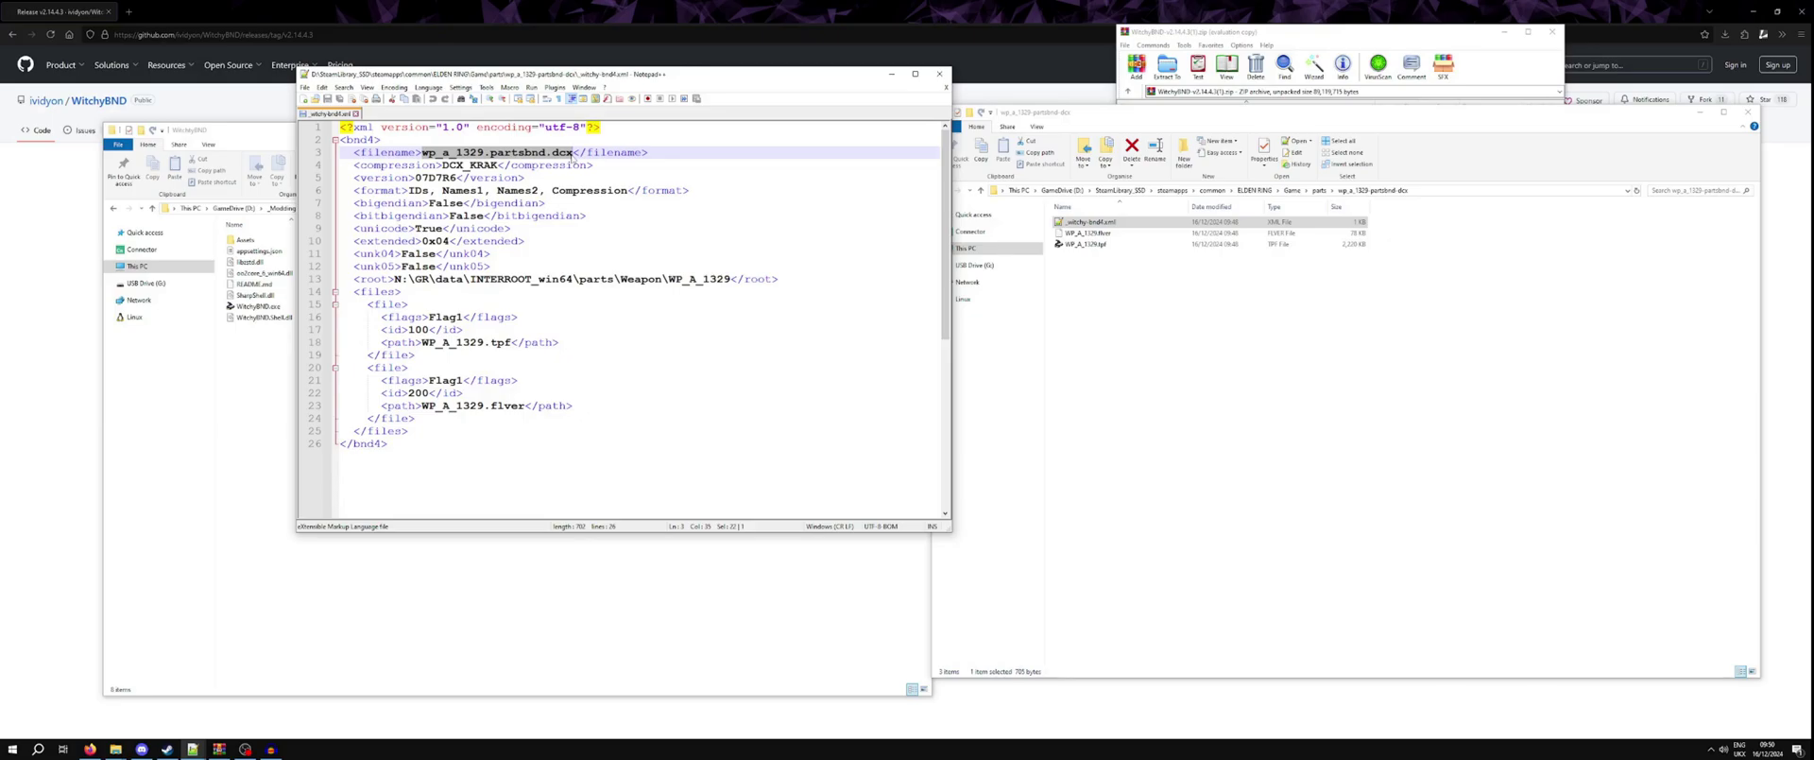
left_click(499, 166)
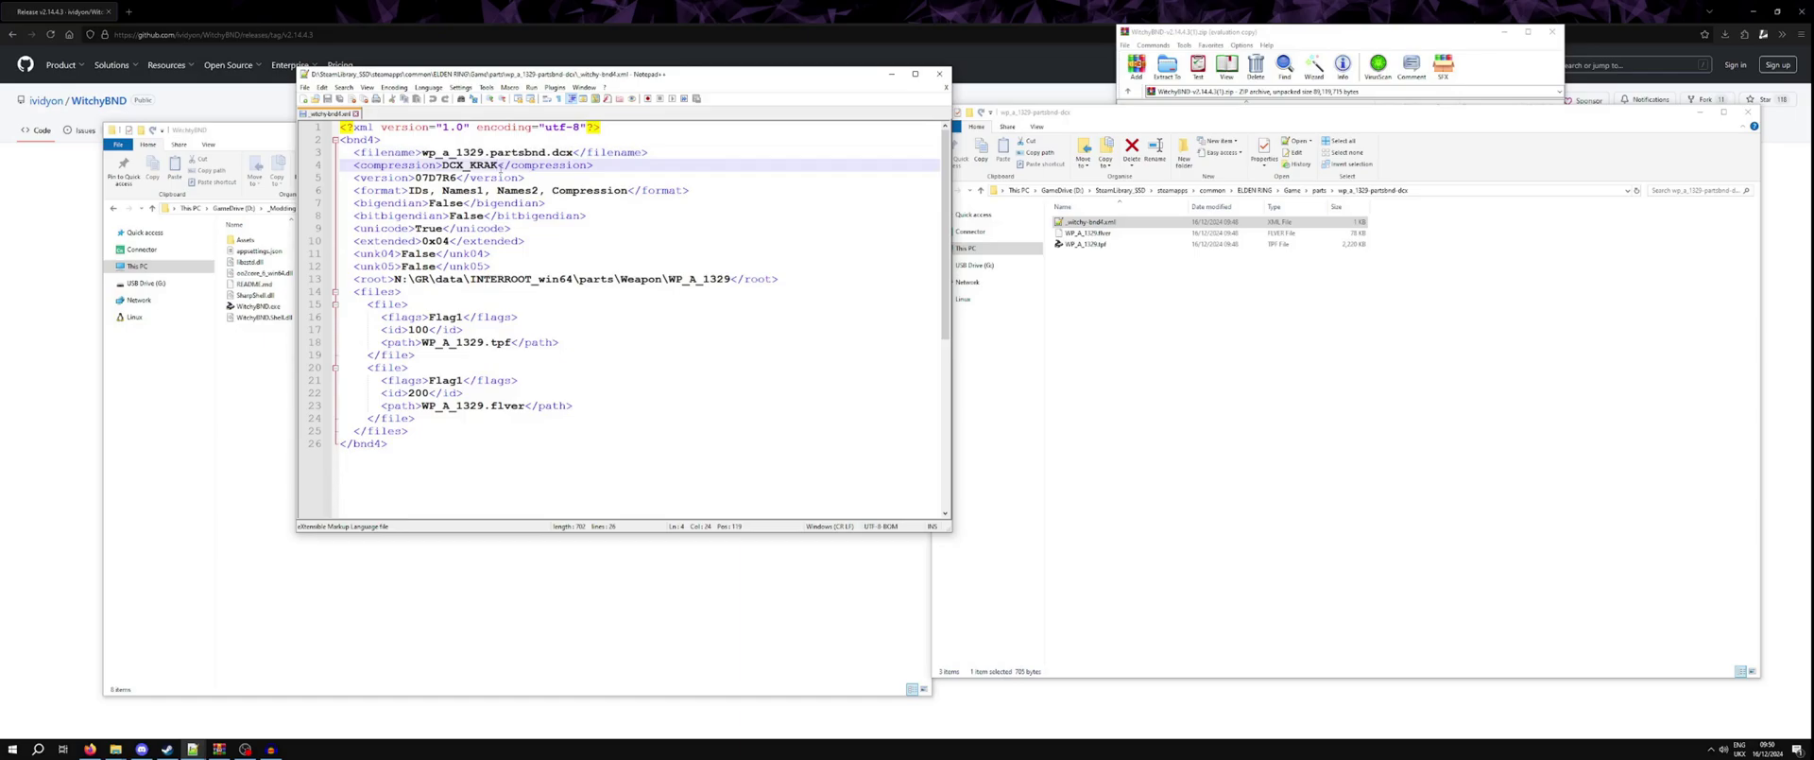
key("shift+Left")
key("shift+Left")
key("shift+Left")
key("shift+Left")
key("shift+Left")
key("shift+Left")
key("shift+Left")
key("shift+Left")
Close Notepad++ and unpack WP_A_1329.tpf by dropping it onto WitchyBND.exe
key("alt+F4")
left_click(1088, 232)
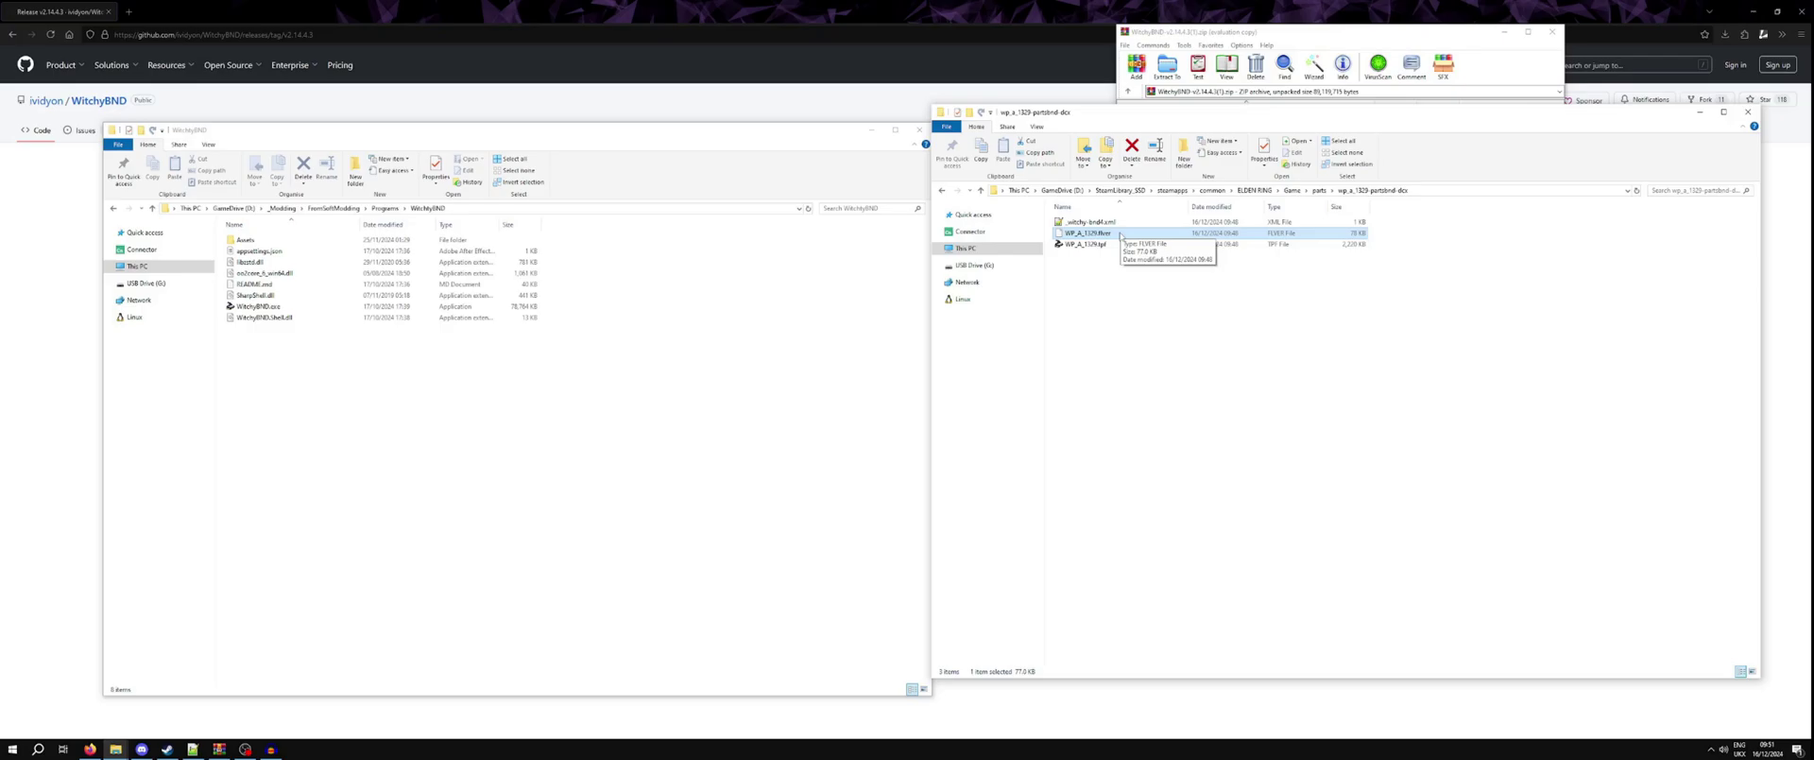
left_click(1105, 246)
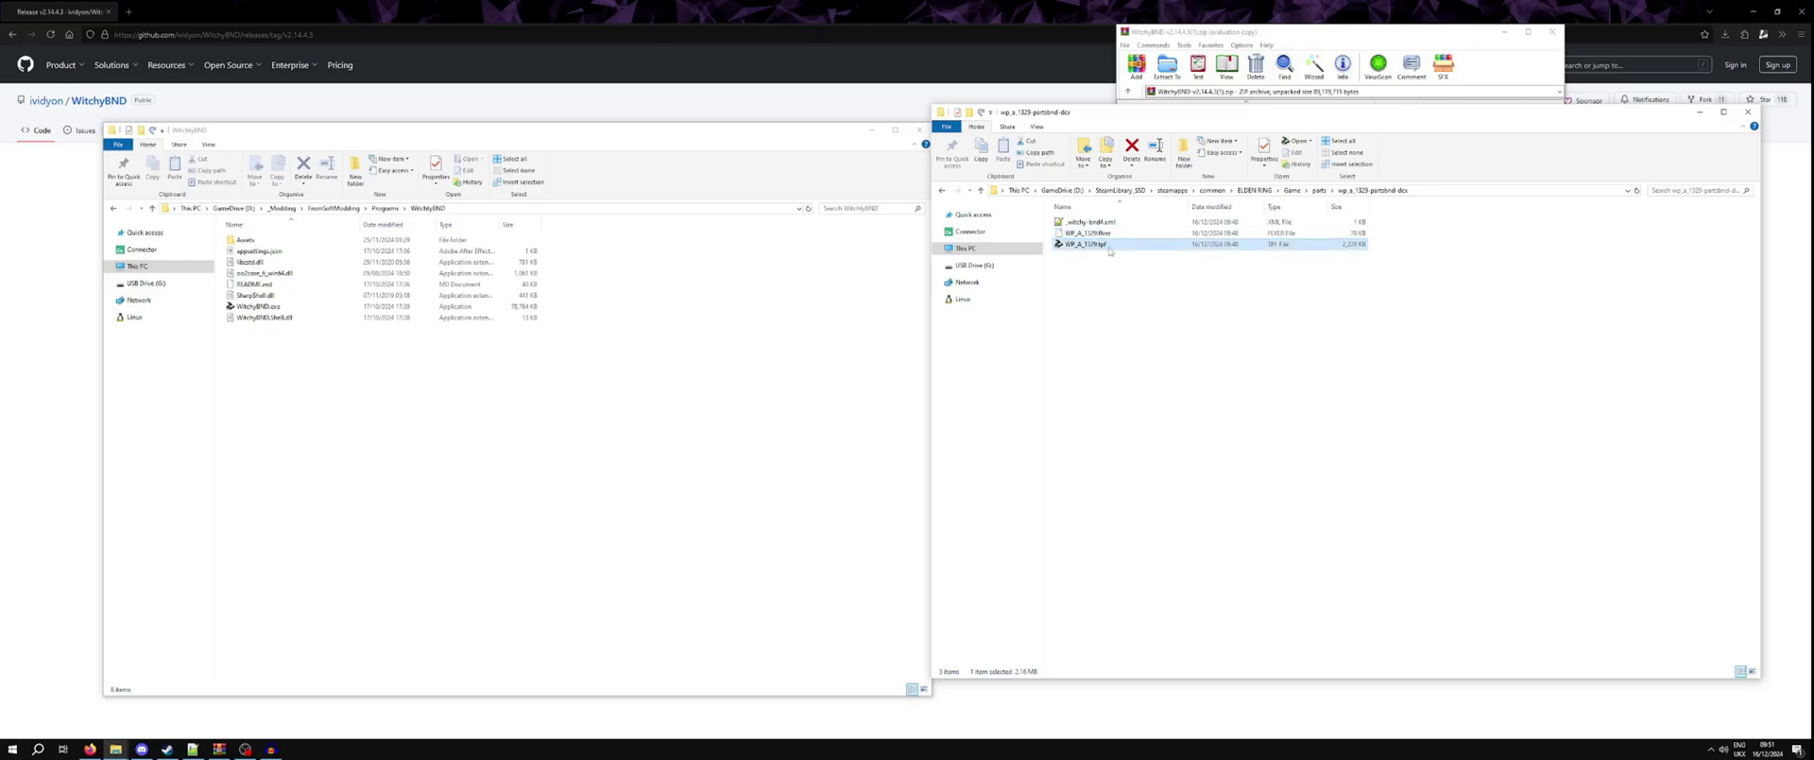
left_click_drag(1109, 250, 258, 306)
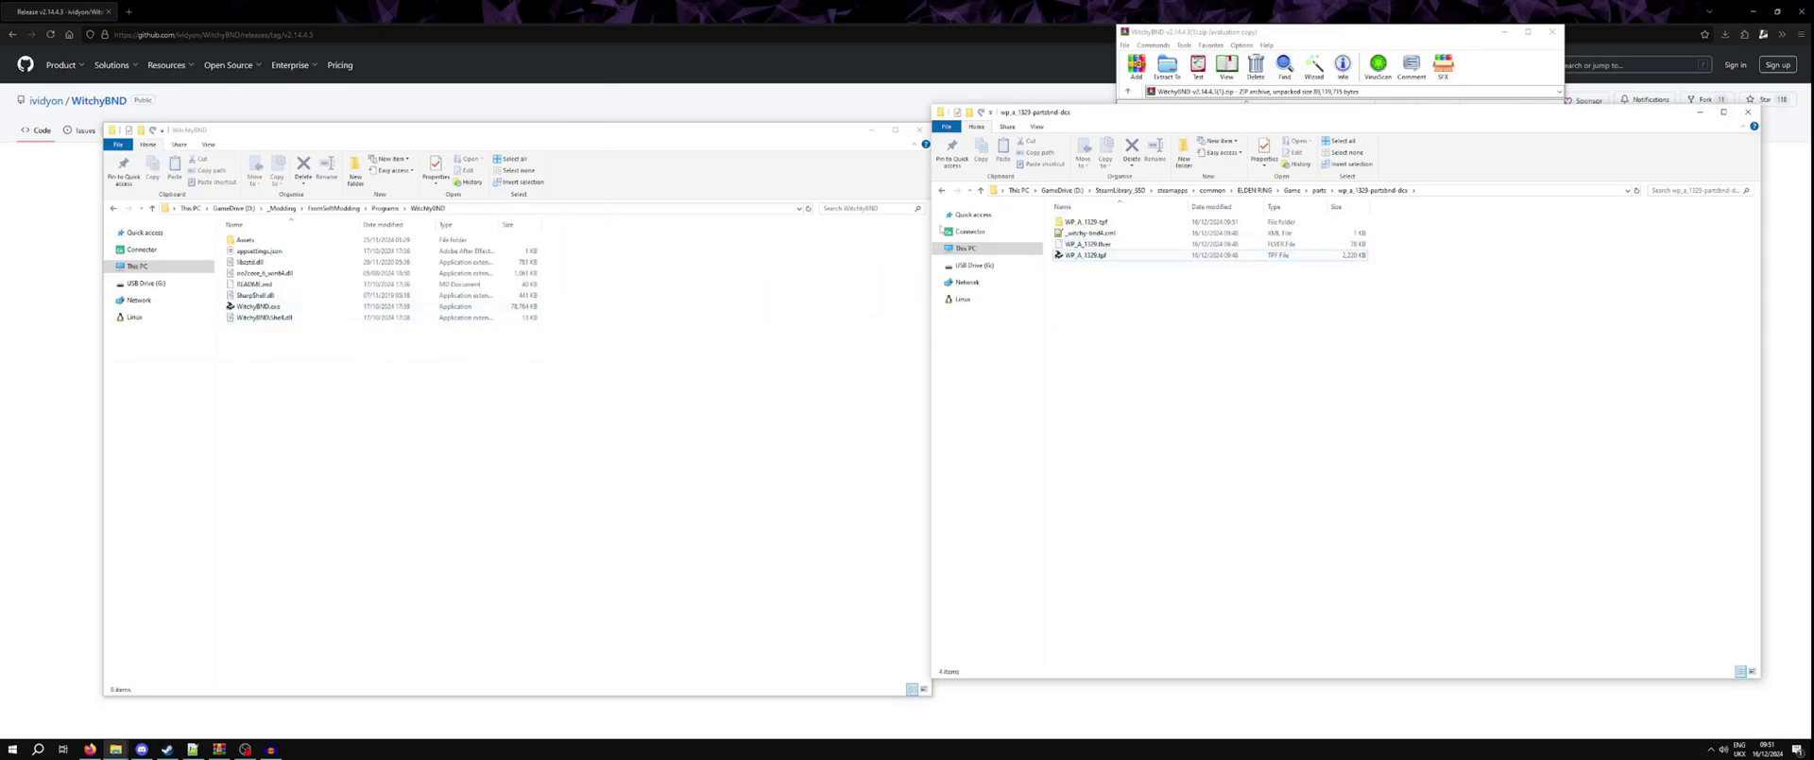
Check the Open-with app list and context menu for WP_A_1329.tpf, then dismiss them
left_click(1062, 257)
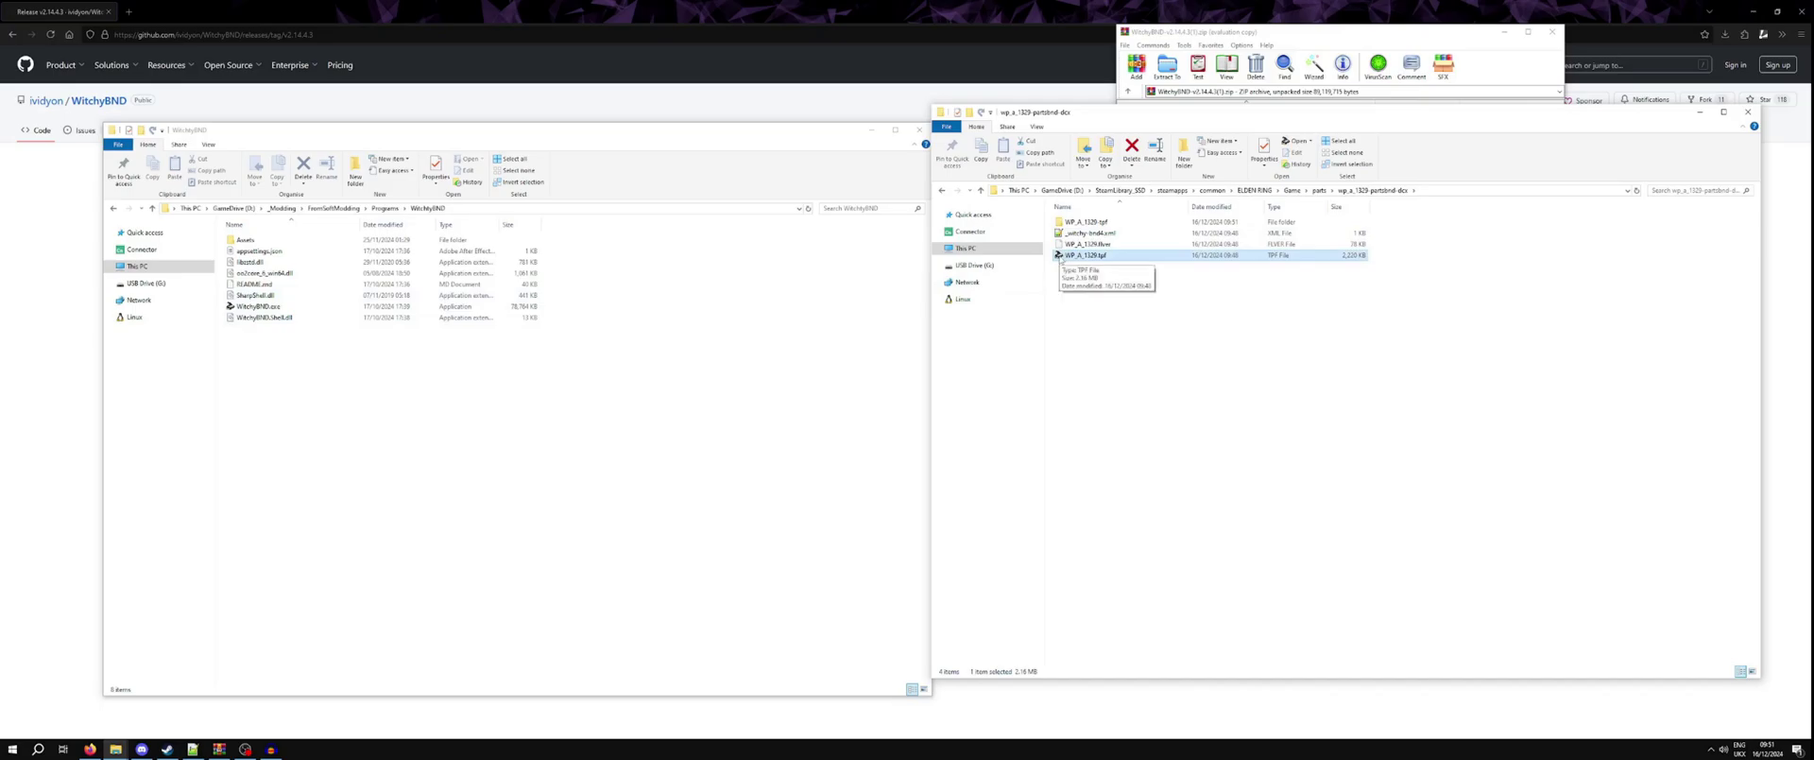
left_click(1310, 141)
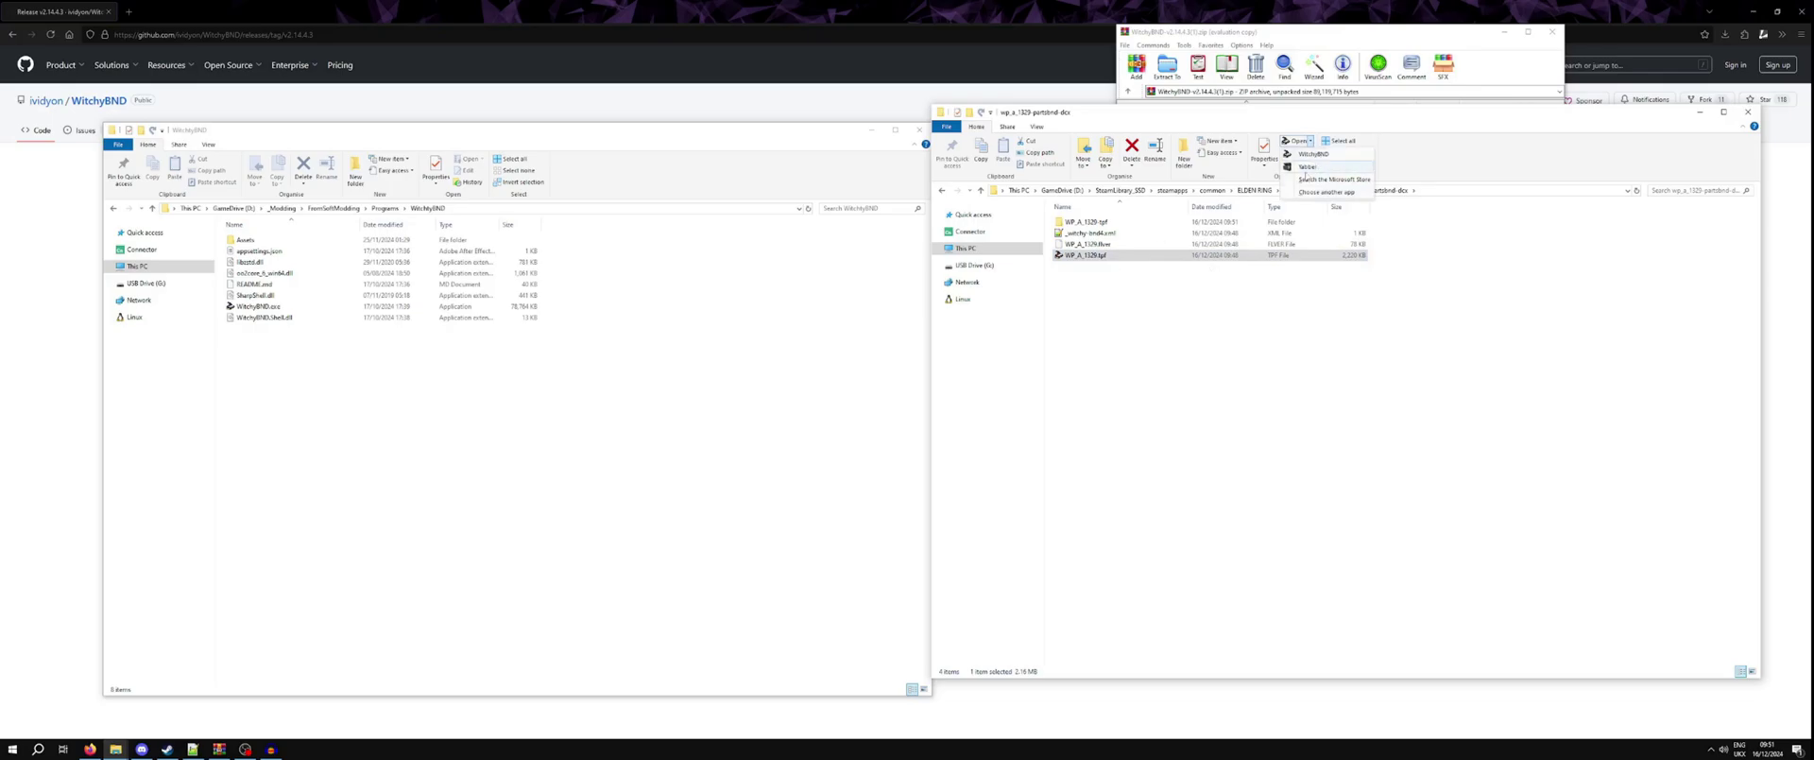
left_click(1219, 296)
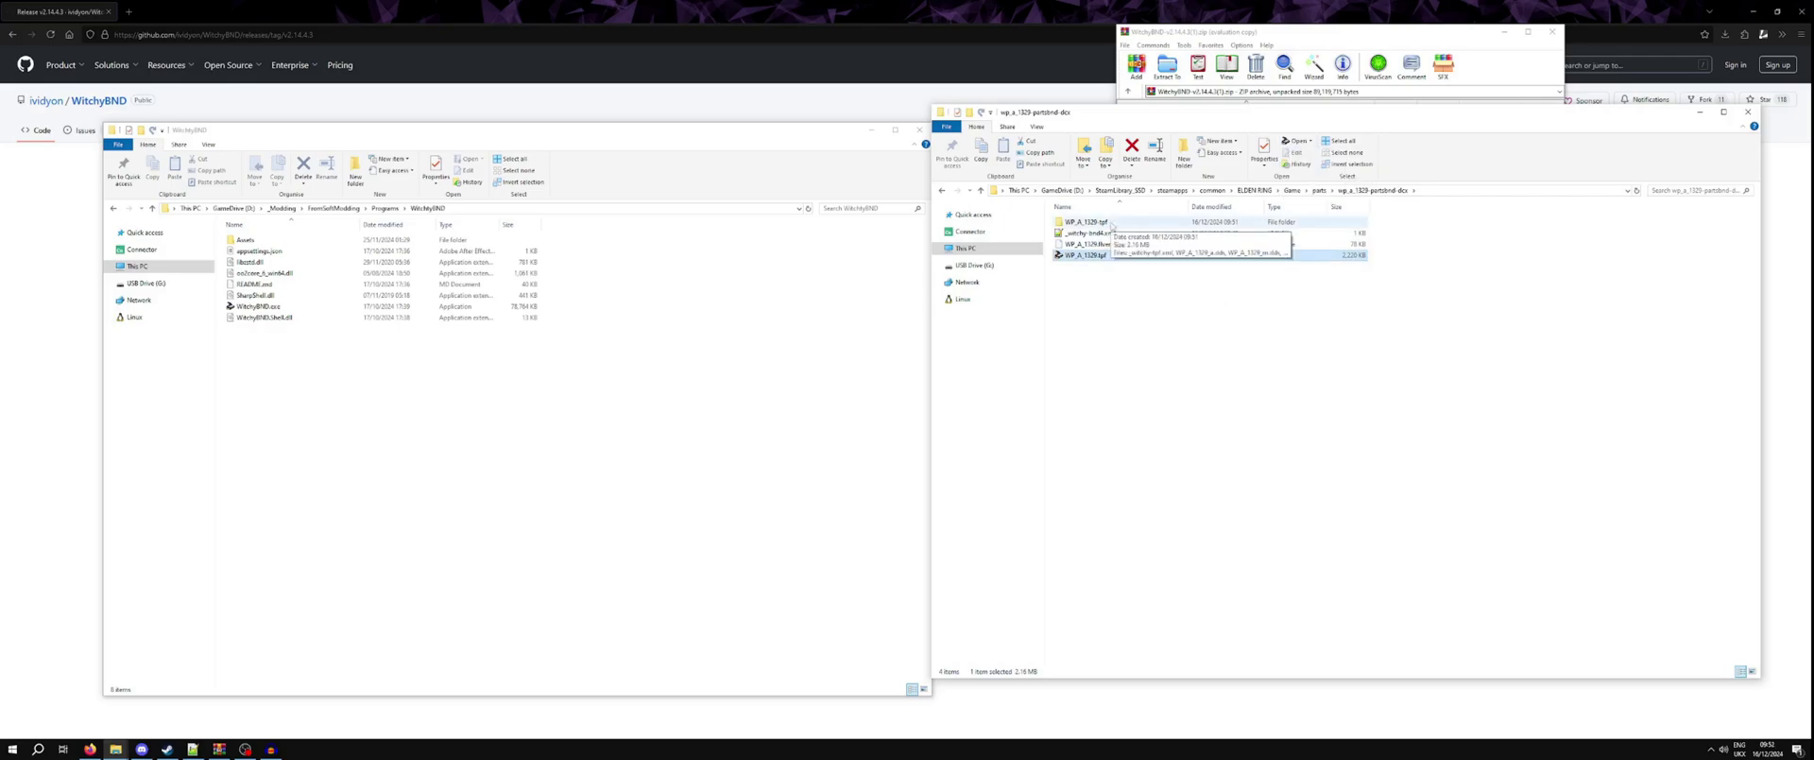
right_click(1112, 257)
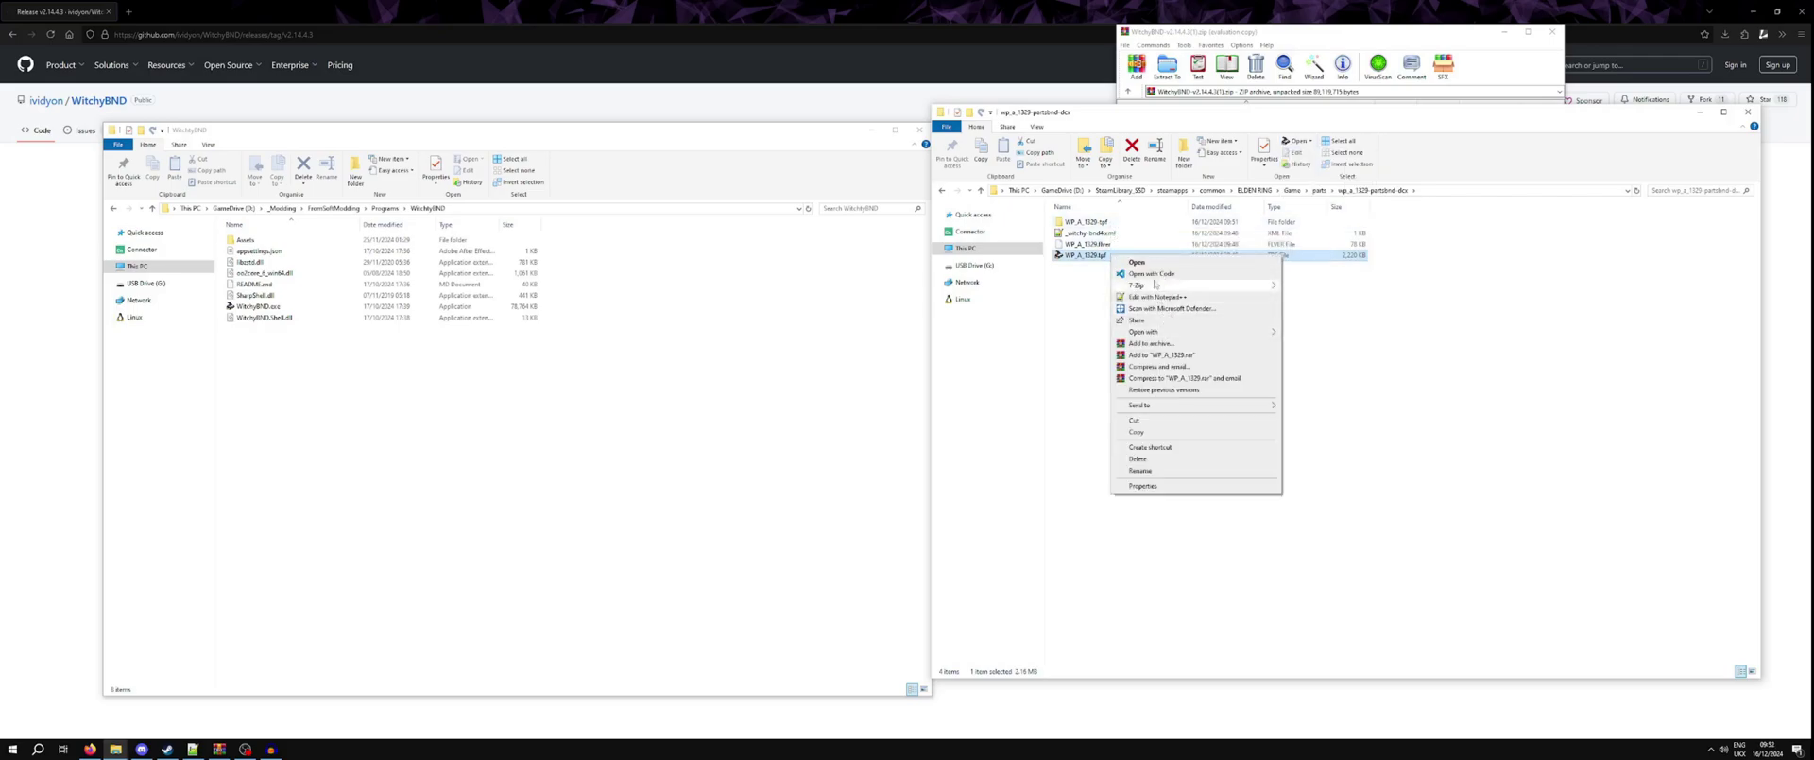
left_click(1124, 224)
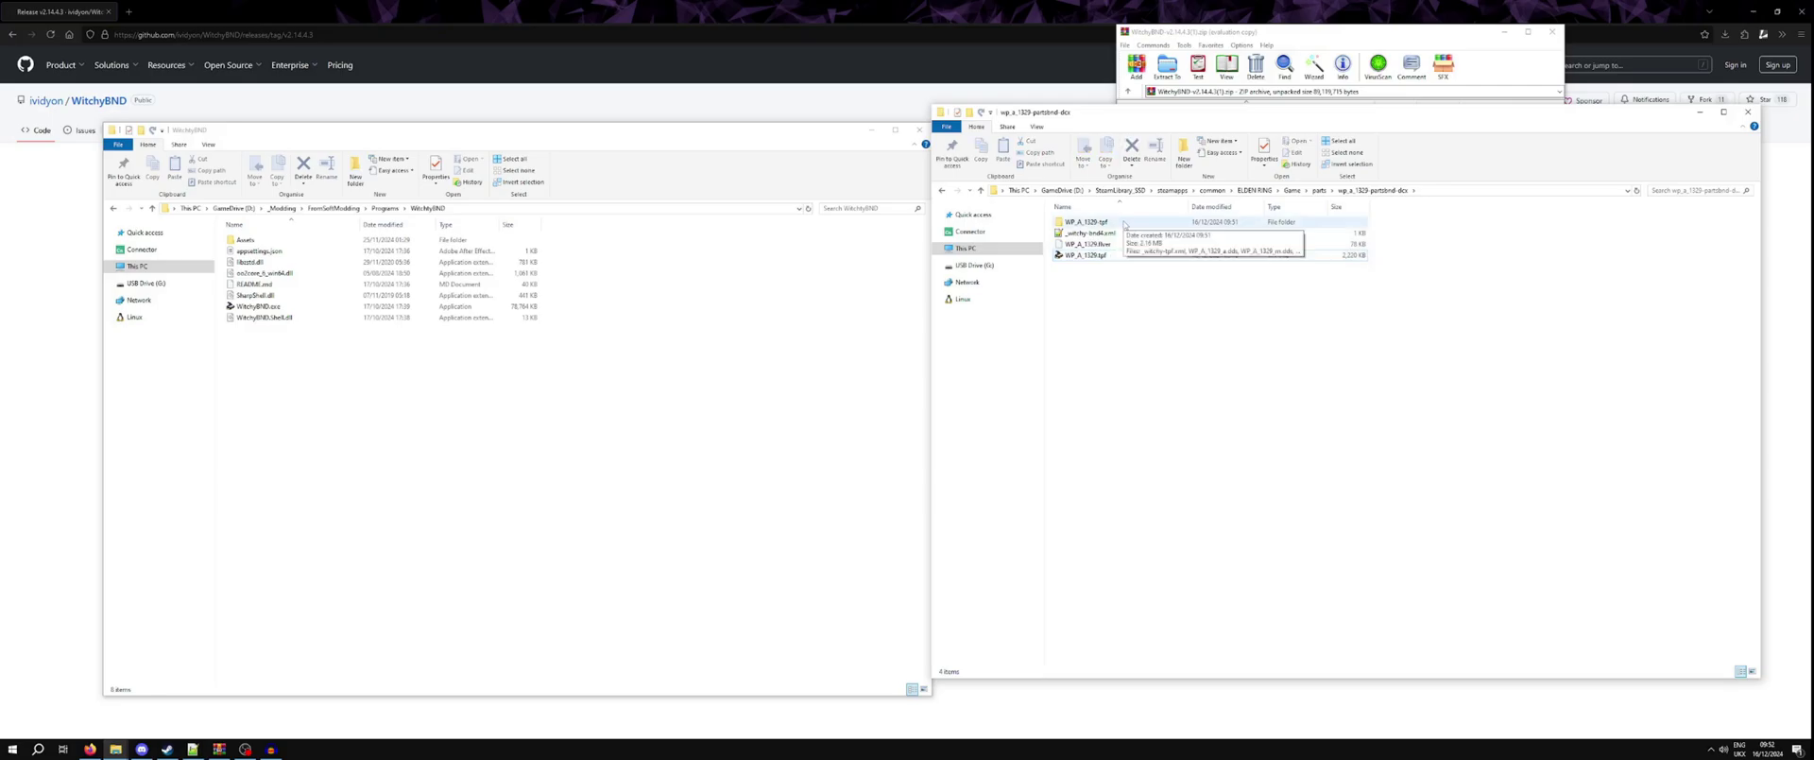
Open WP_A_1329-tpf and inspect _witchy-tpf.xml and the three extracted DDS textures
double_click(1123, 224)
left_click(1087, 240)
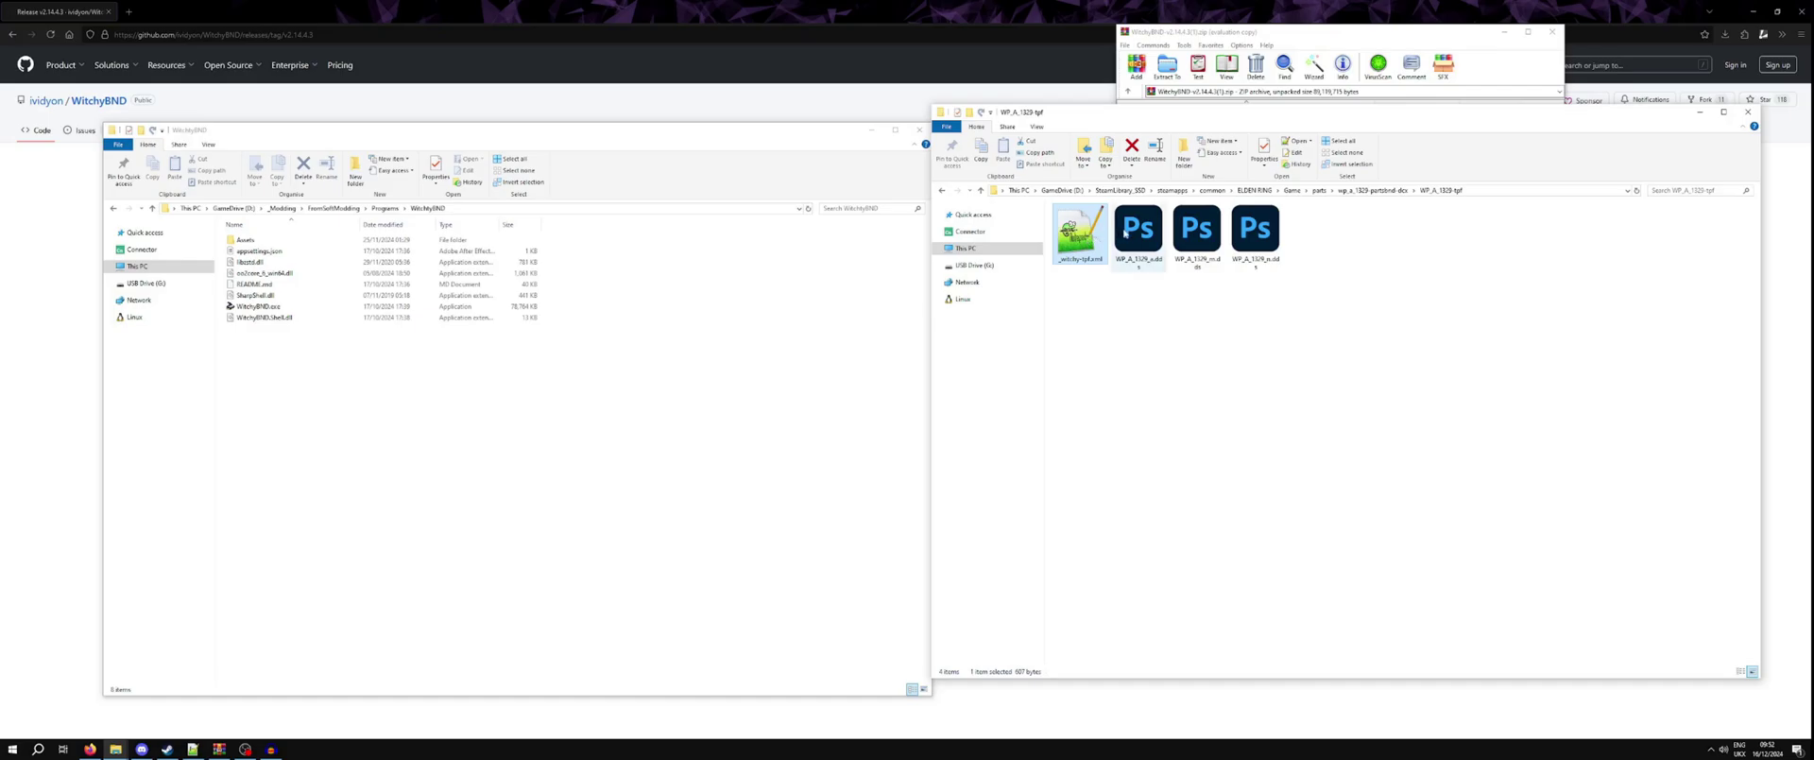
left_click(1139, 236)
left_click(1197, 236)
left_click(1261, 238)
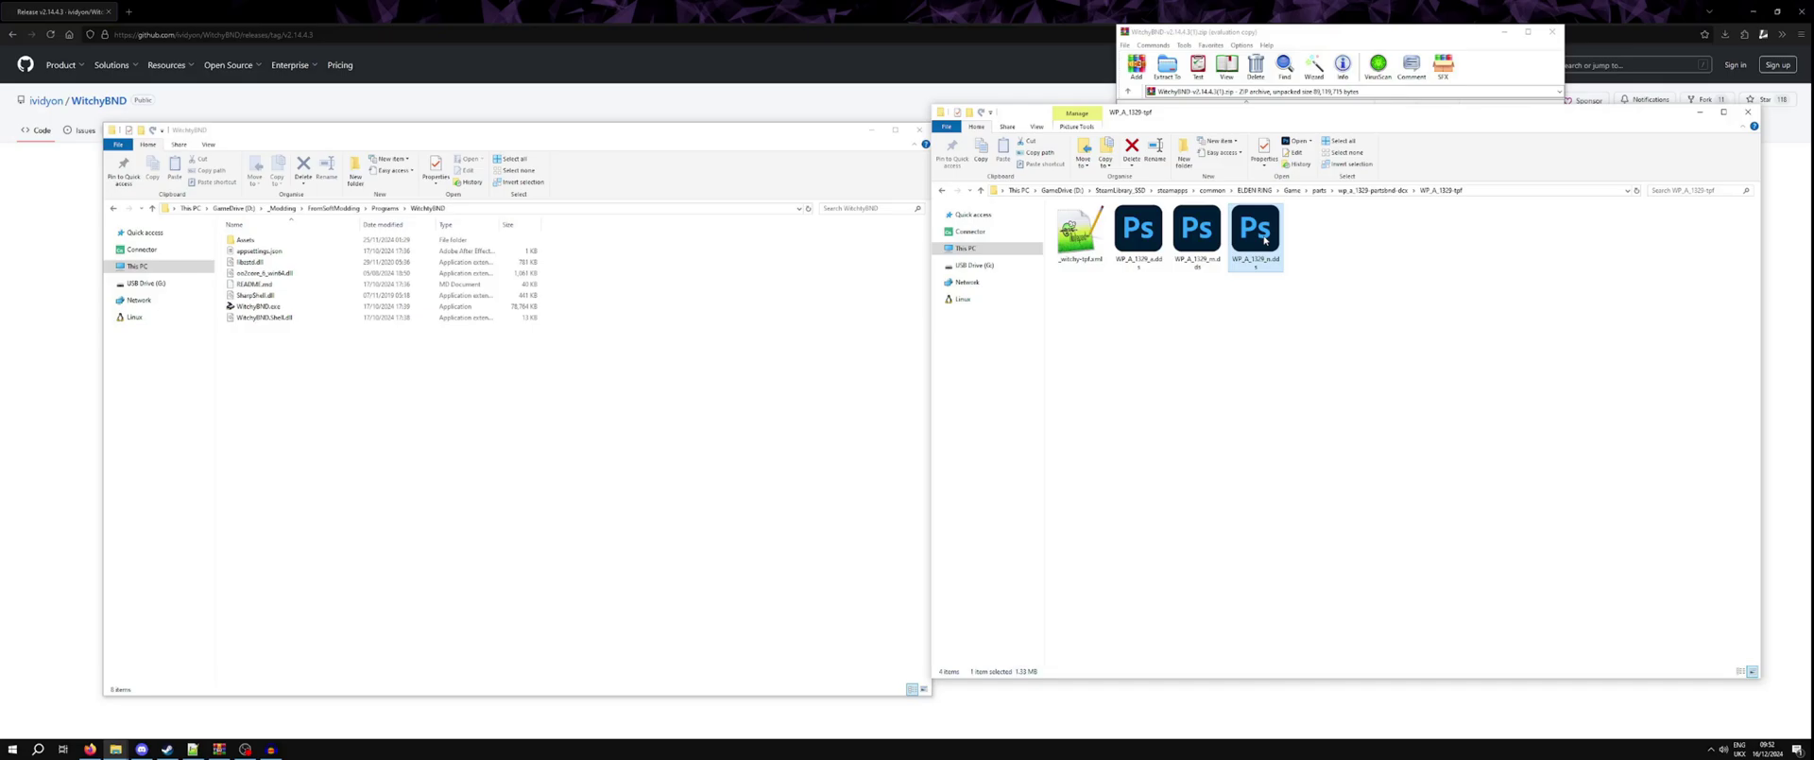
Repack WP_A_1329-tpf with WitchyBND and check the new WP_A_1329.tpf and WP_A_1329.tpf.bak
left_click(1387, 192)
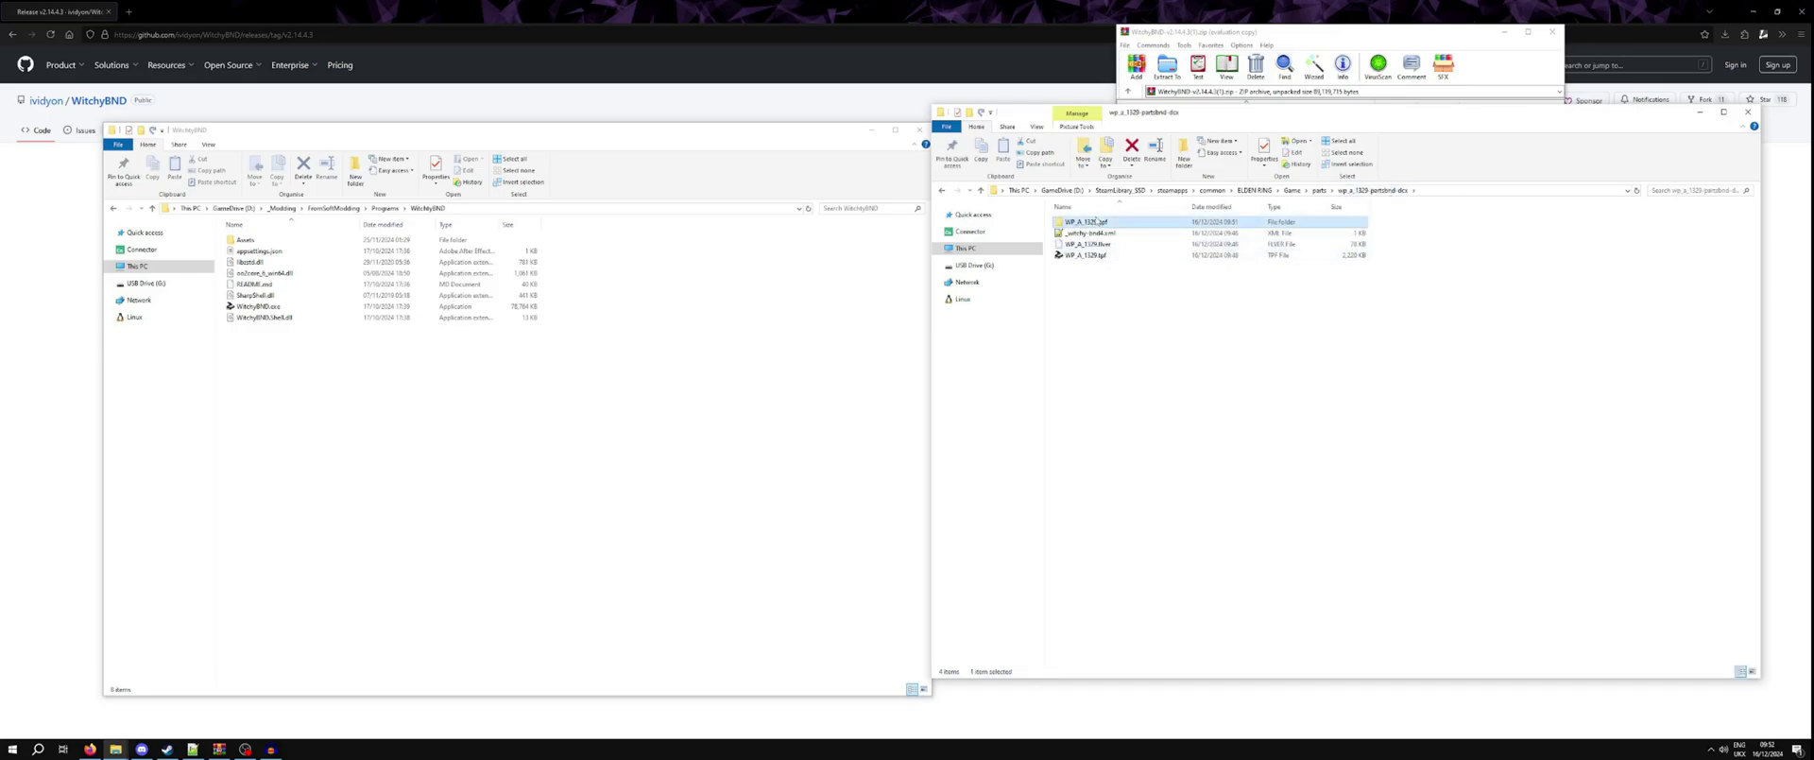
left_click_drag(1105, 225, 308, 312)
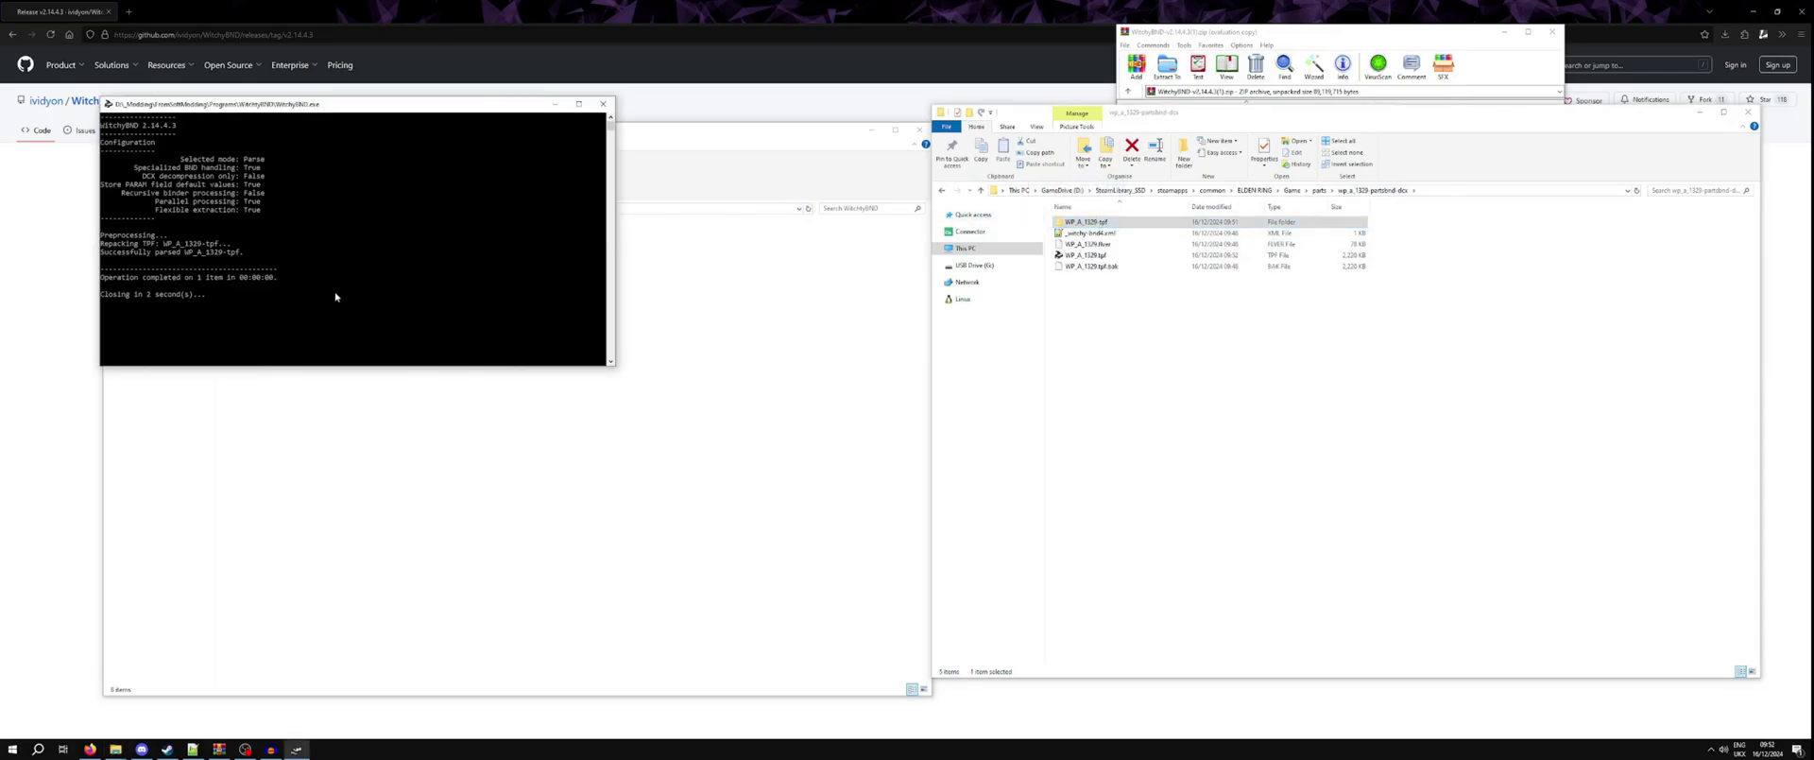
left_click(1101, 266)
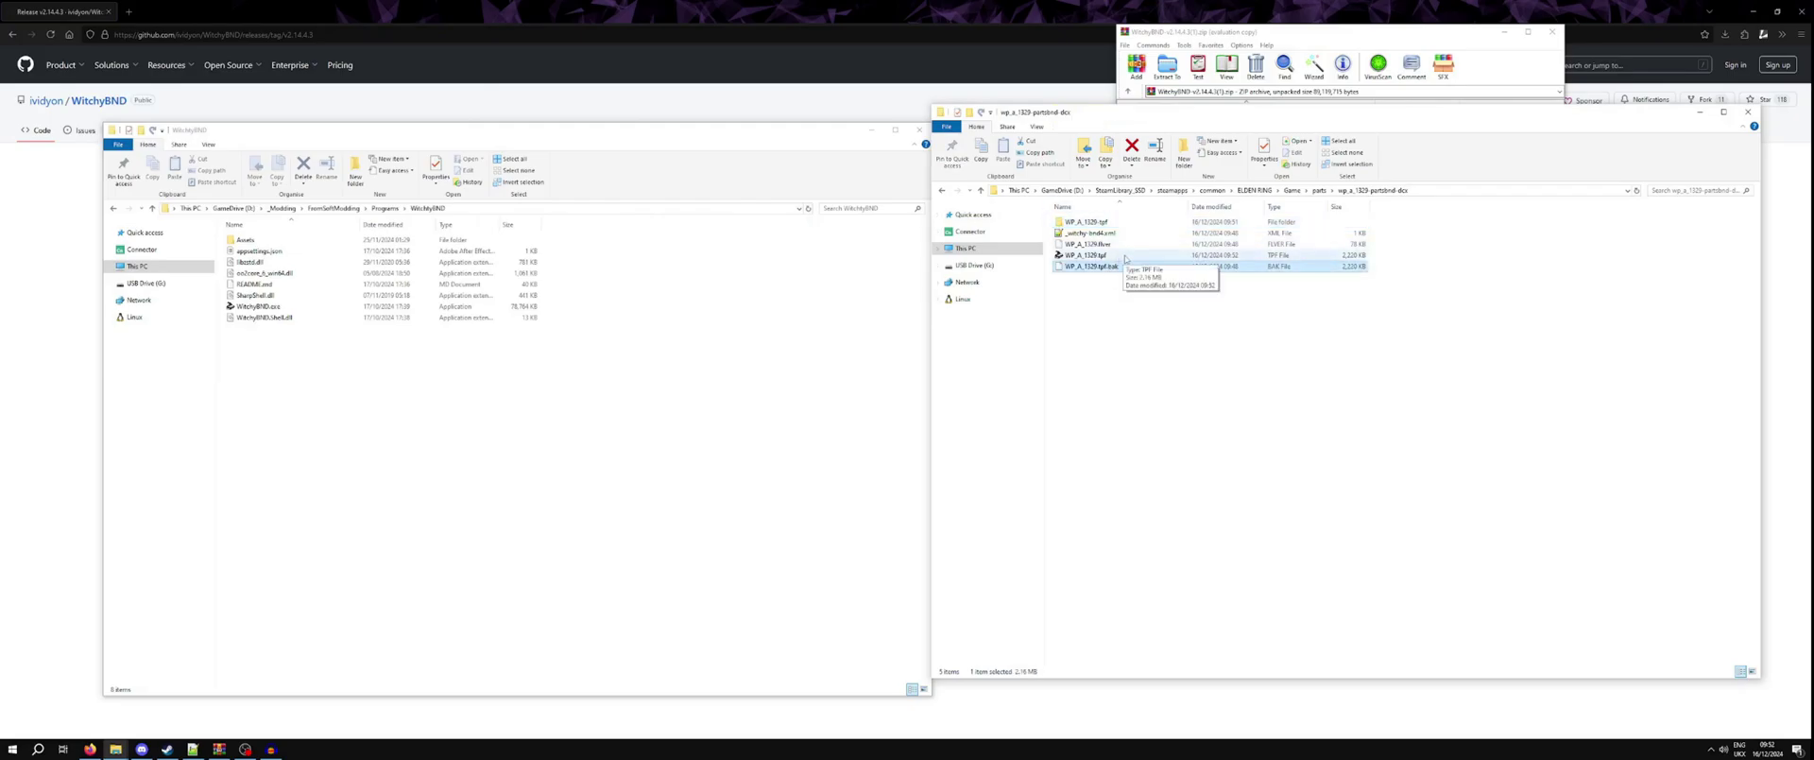
left_click(1124, 257)
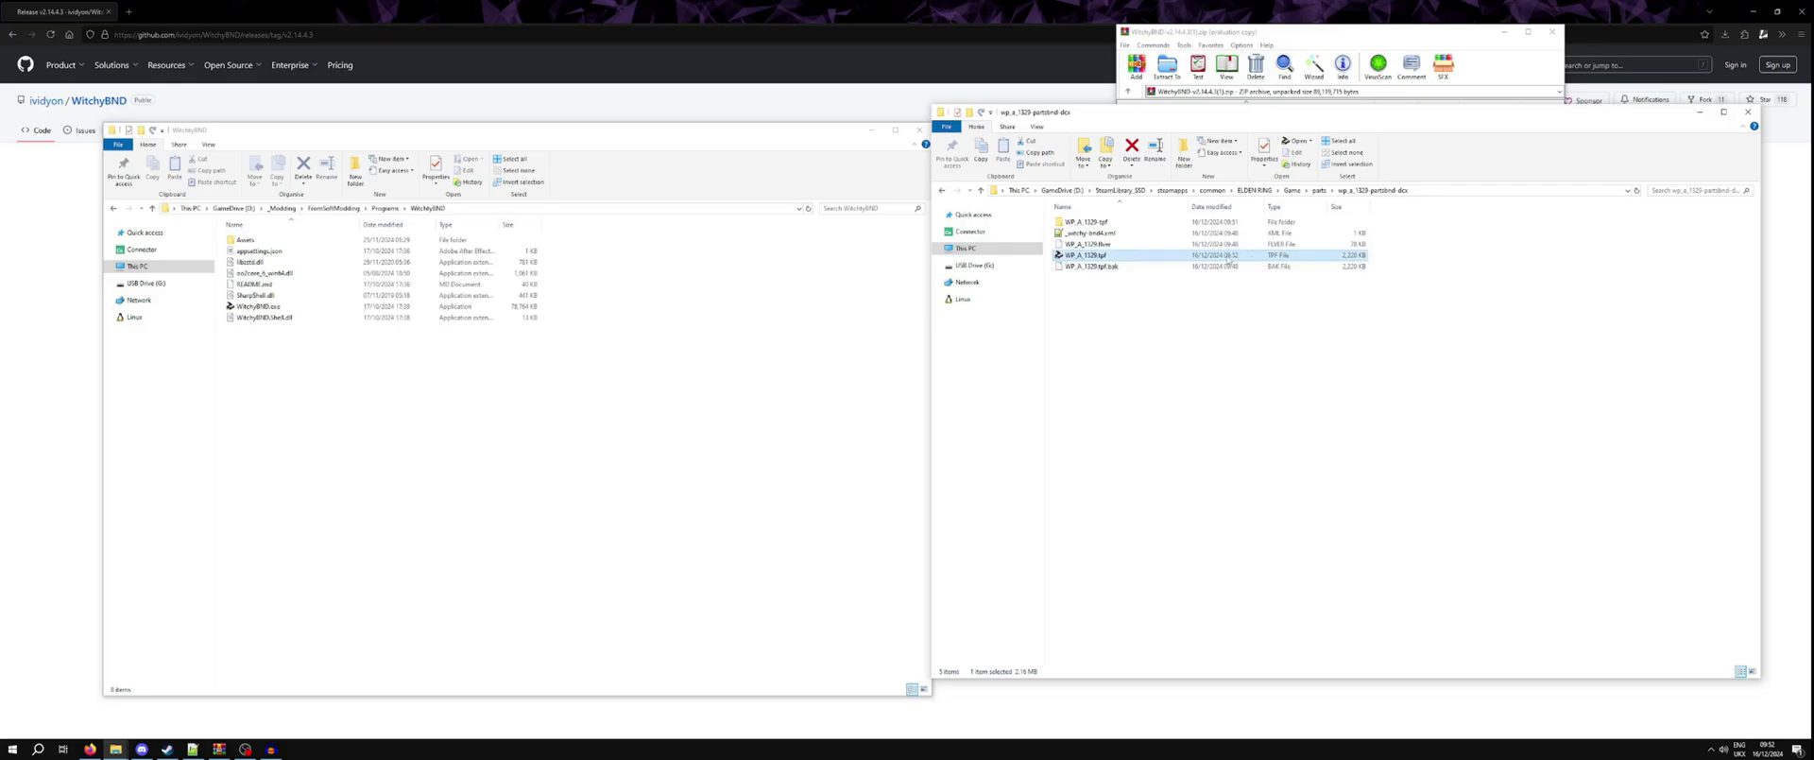
Repack the wp_a_1329-partsbnd-dcx folder back into its archive with WitchyBND
left_click(1319, 190)
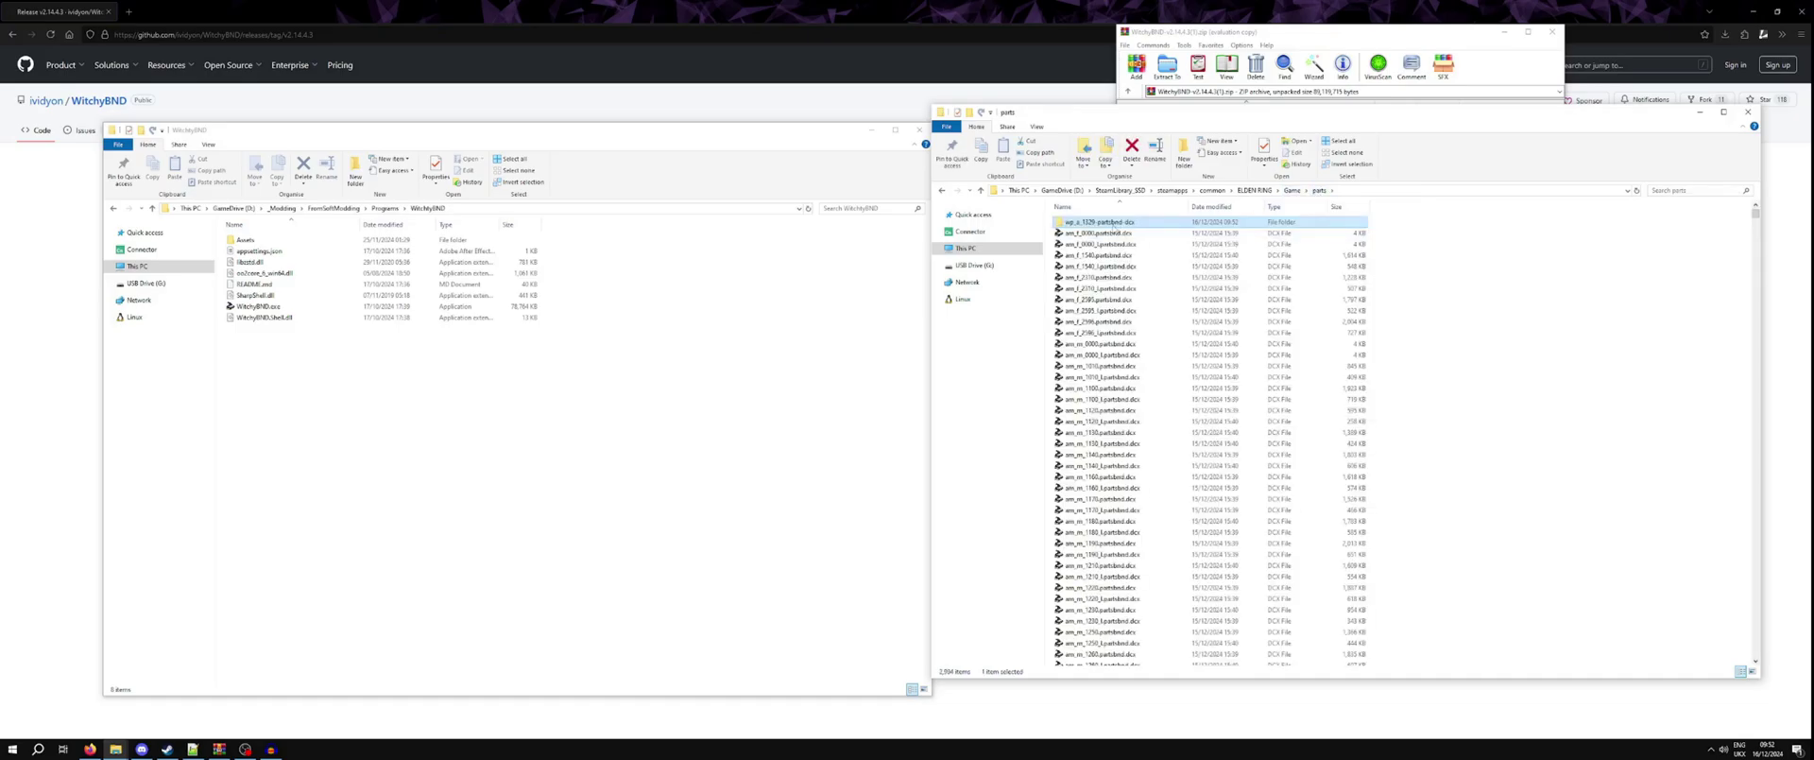
left_click_drag(1115, 225, 305, 310)
left_click(1291, 190)
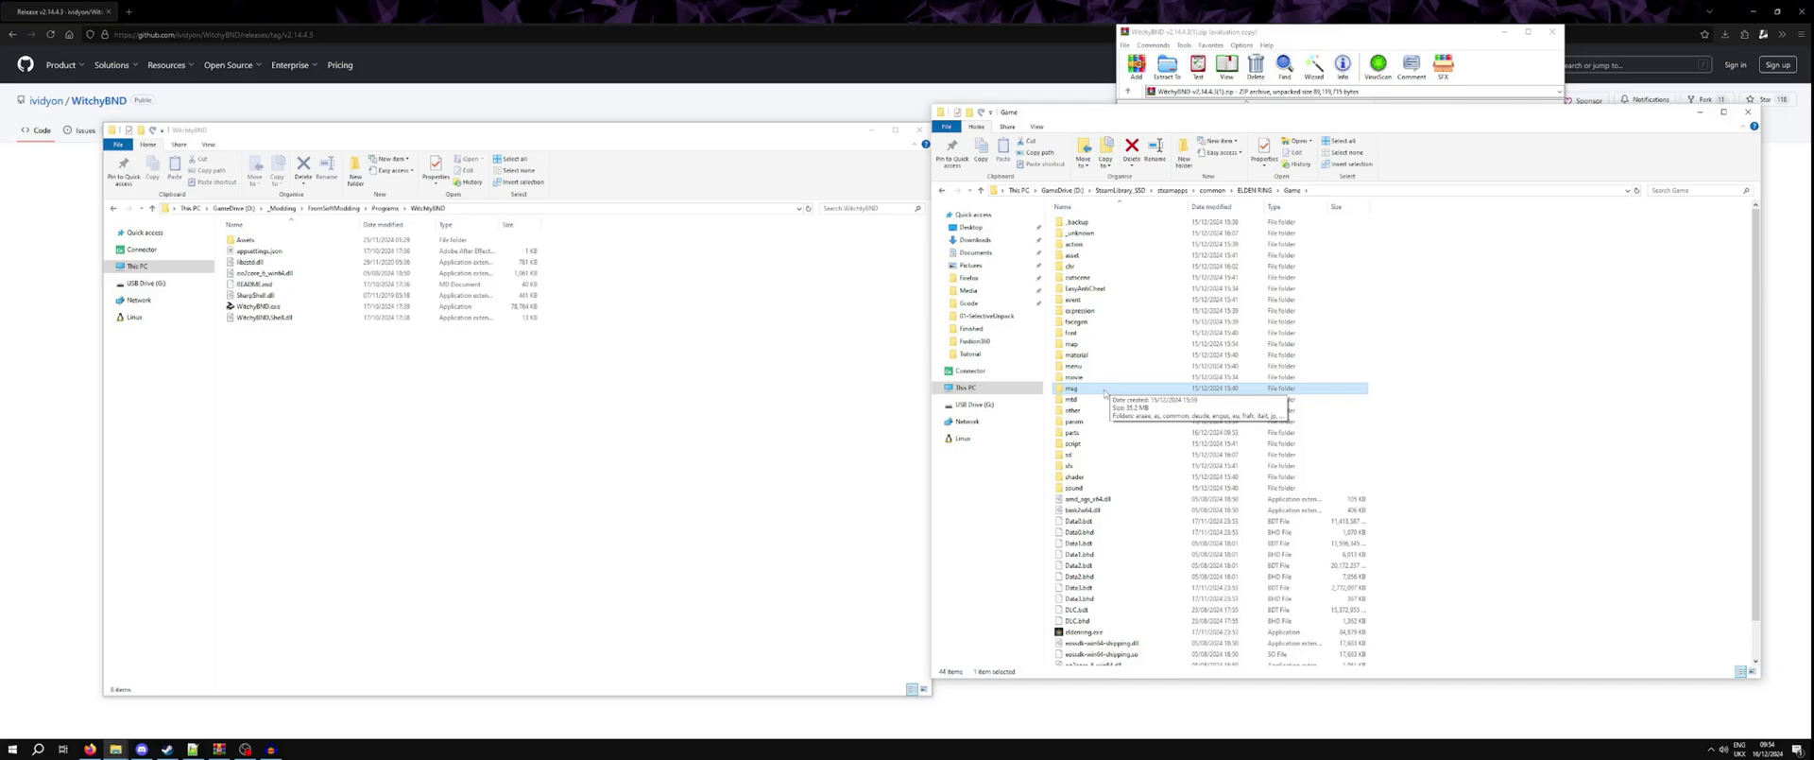
Unpack the sellregion msgbnd.dcx in msg and convert Sellregion.fmg.xml back into an FMG
double_click(1105, 392)
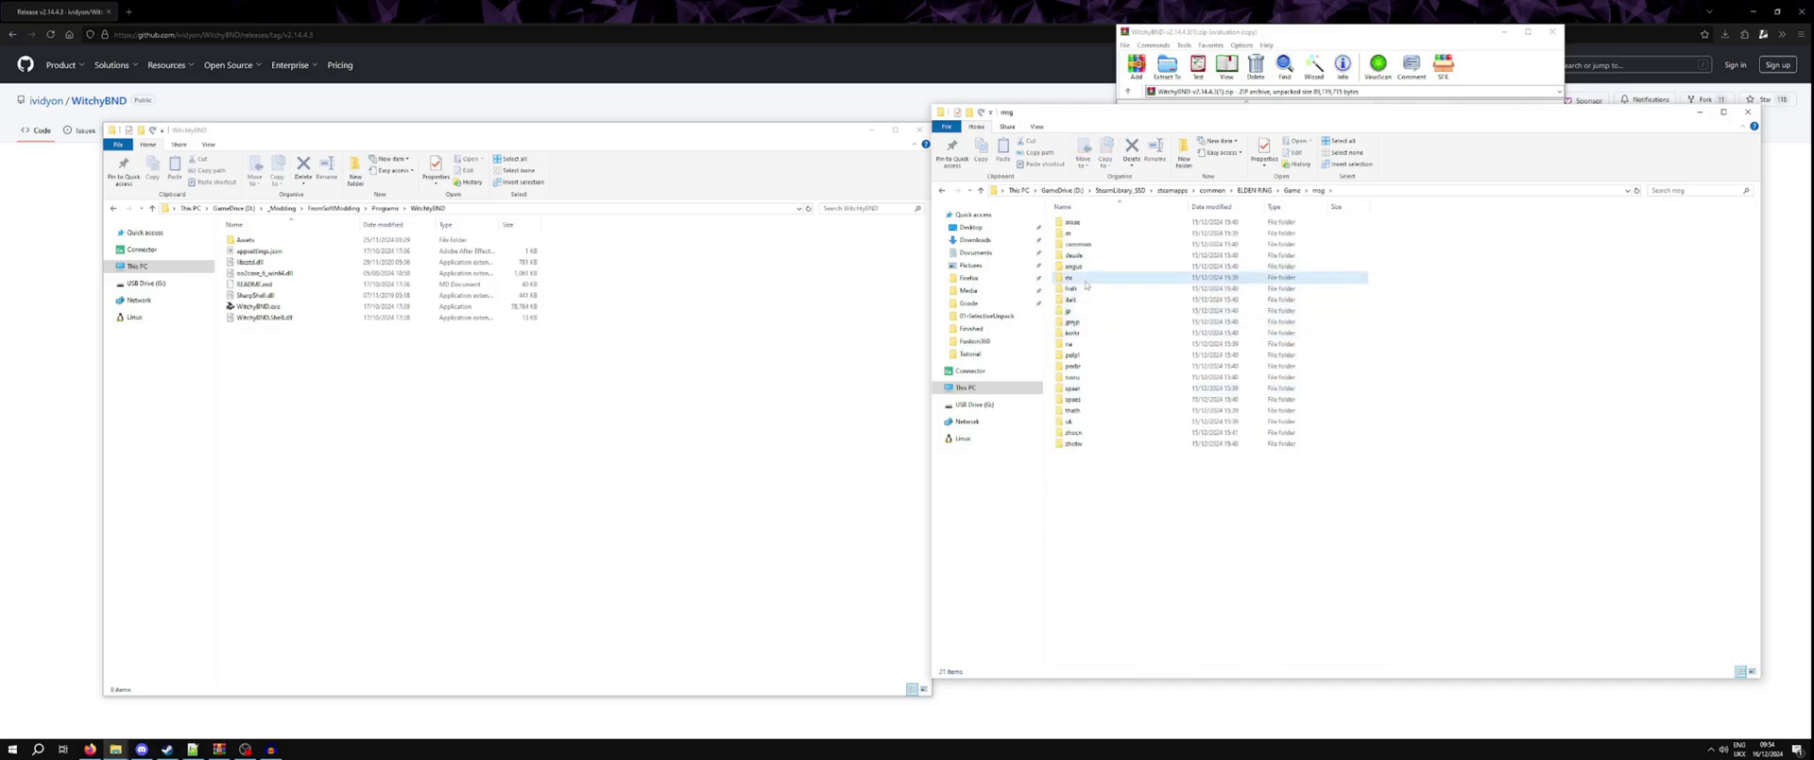
double_click(1075, 265)
double_click(1096, 222)
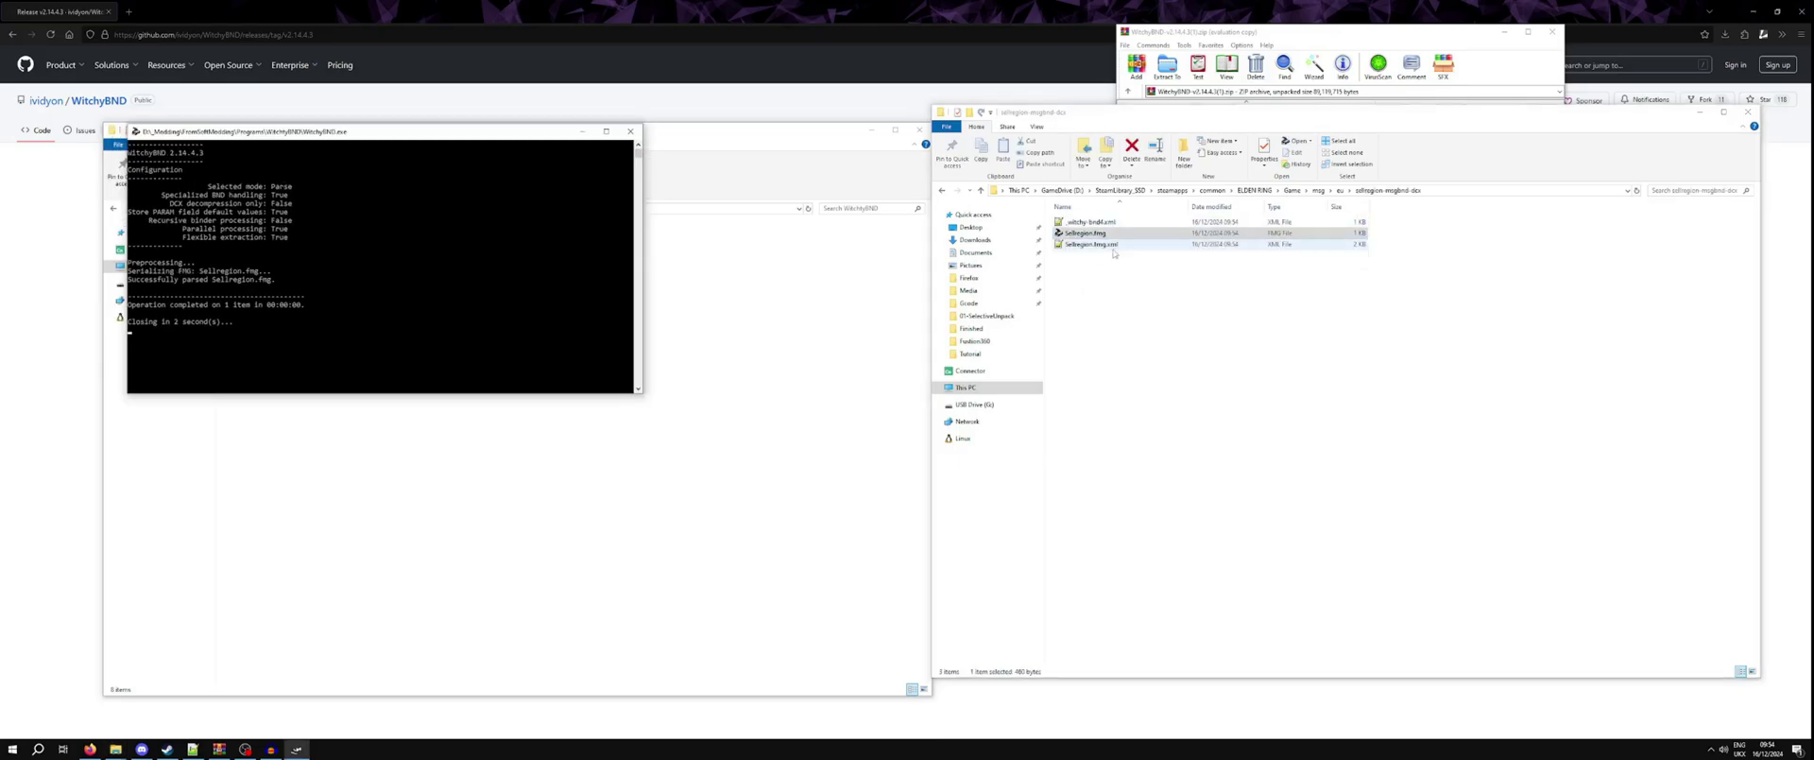
double_click(1102, 223)
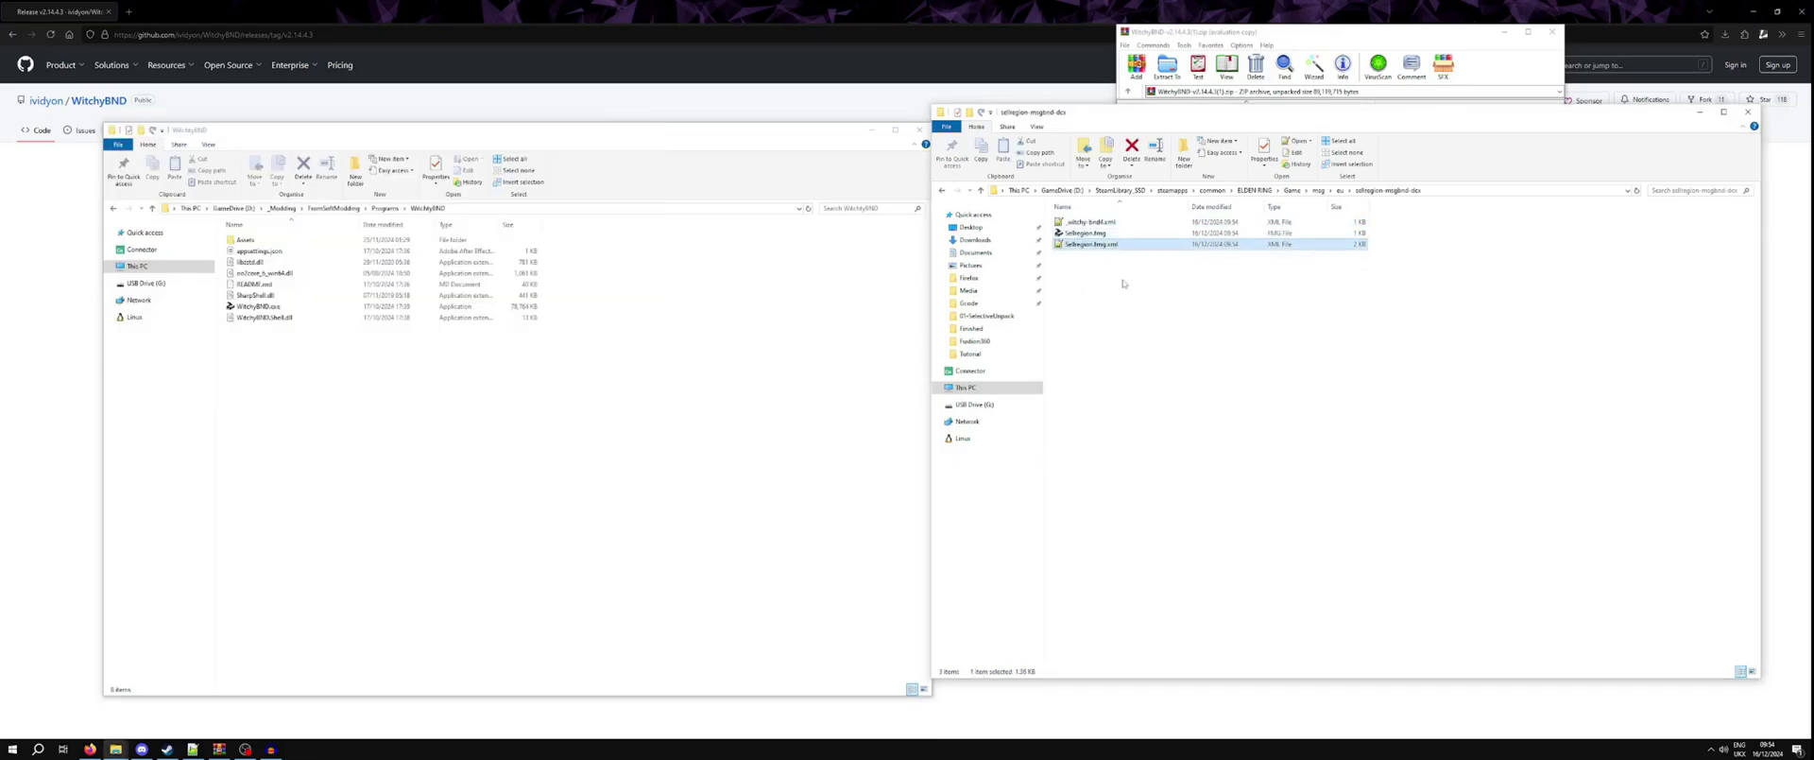
left_click(1112, 245)
left_click_drag(1112, 247, 306, 309)
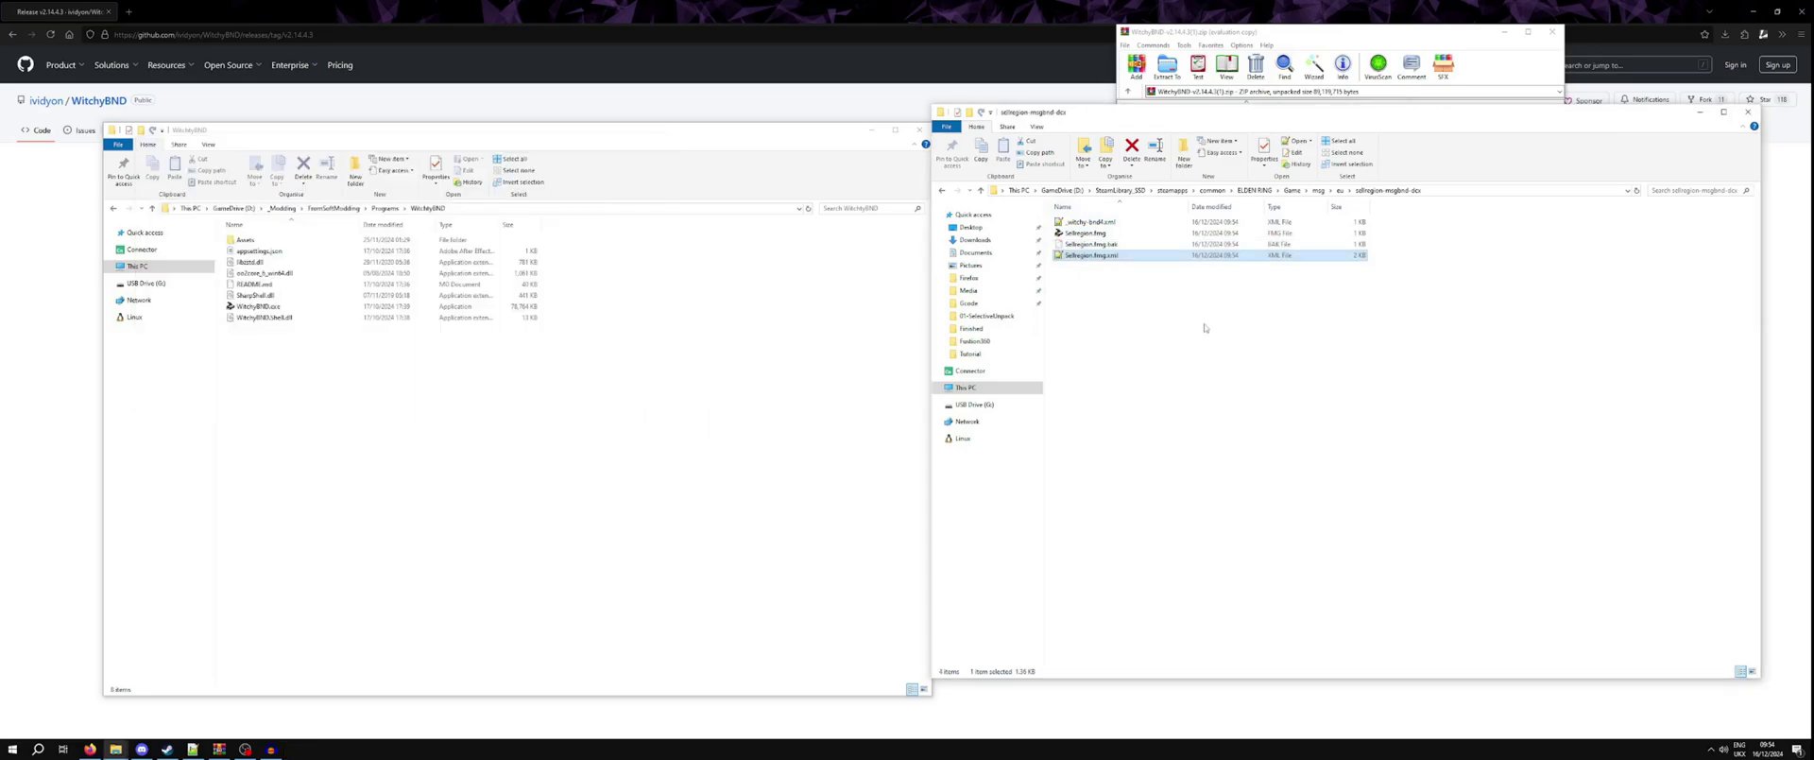
key("alt+Left")
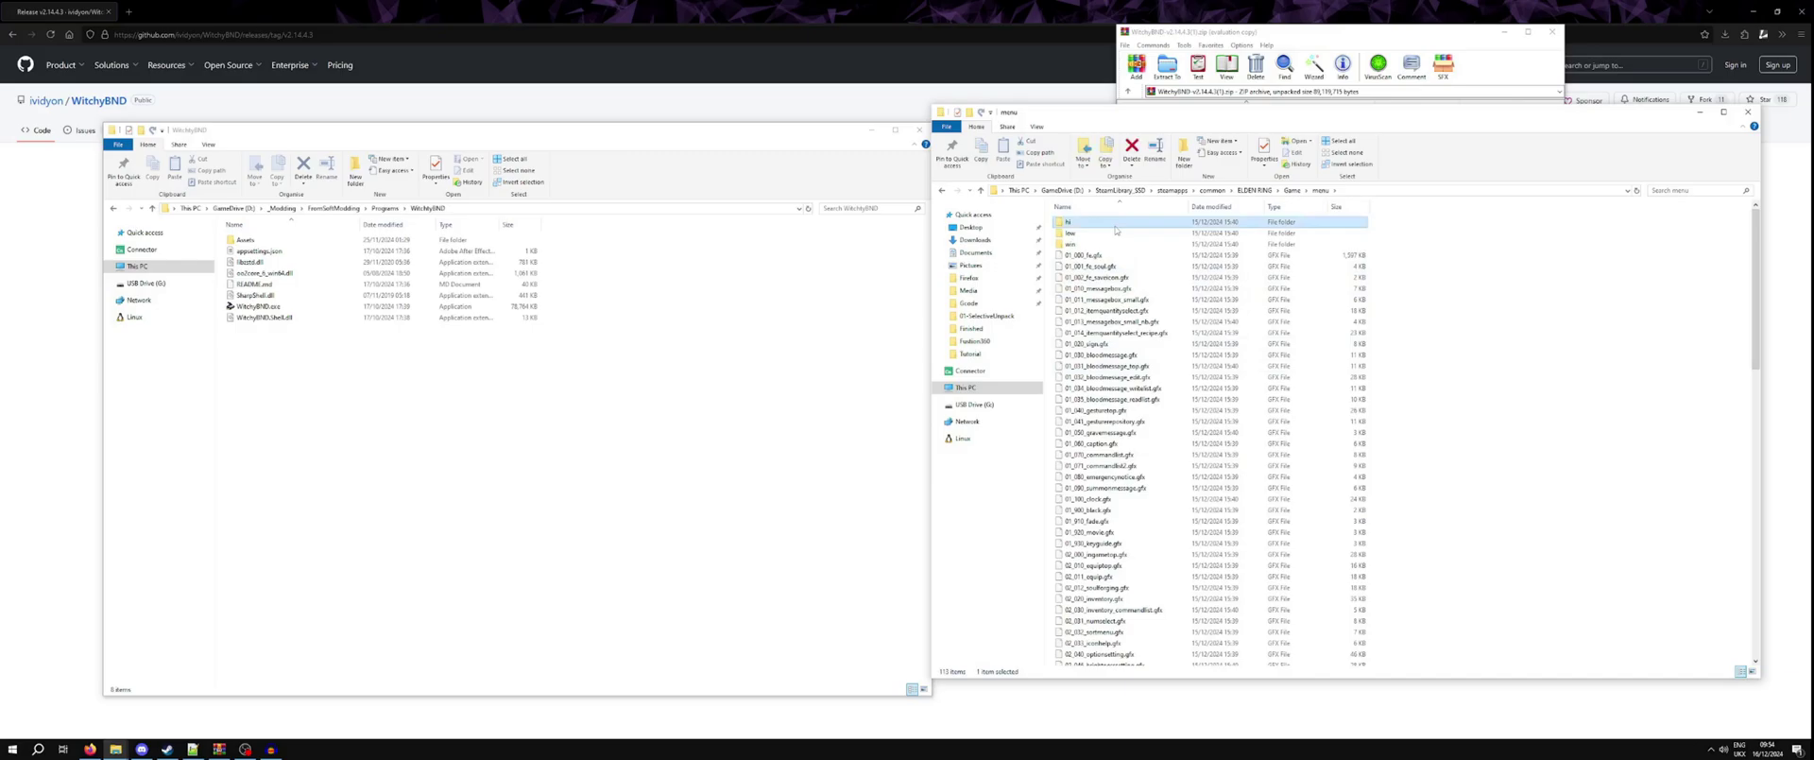
Browse the menu hi folder's 01_common and 02_title tpf.dcx archives, then return to Game
double_click(1073, 222)
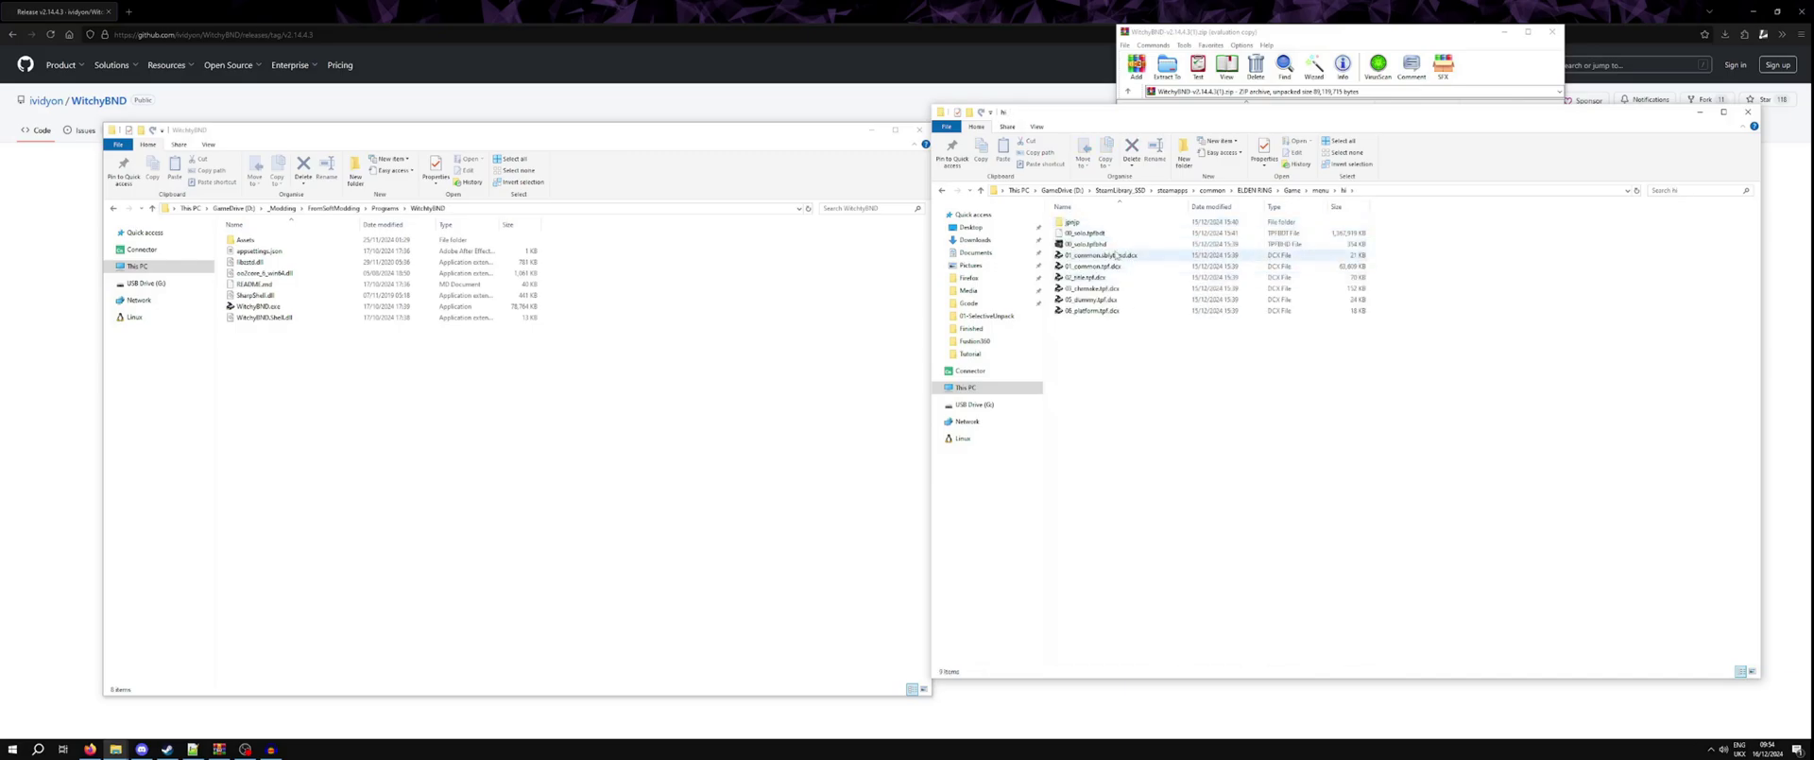
left_click(1125, 267)
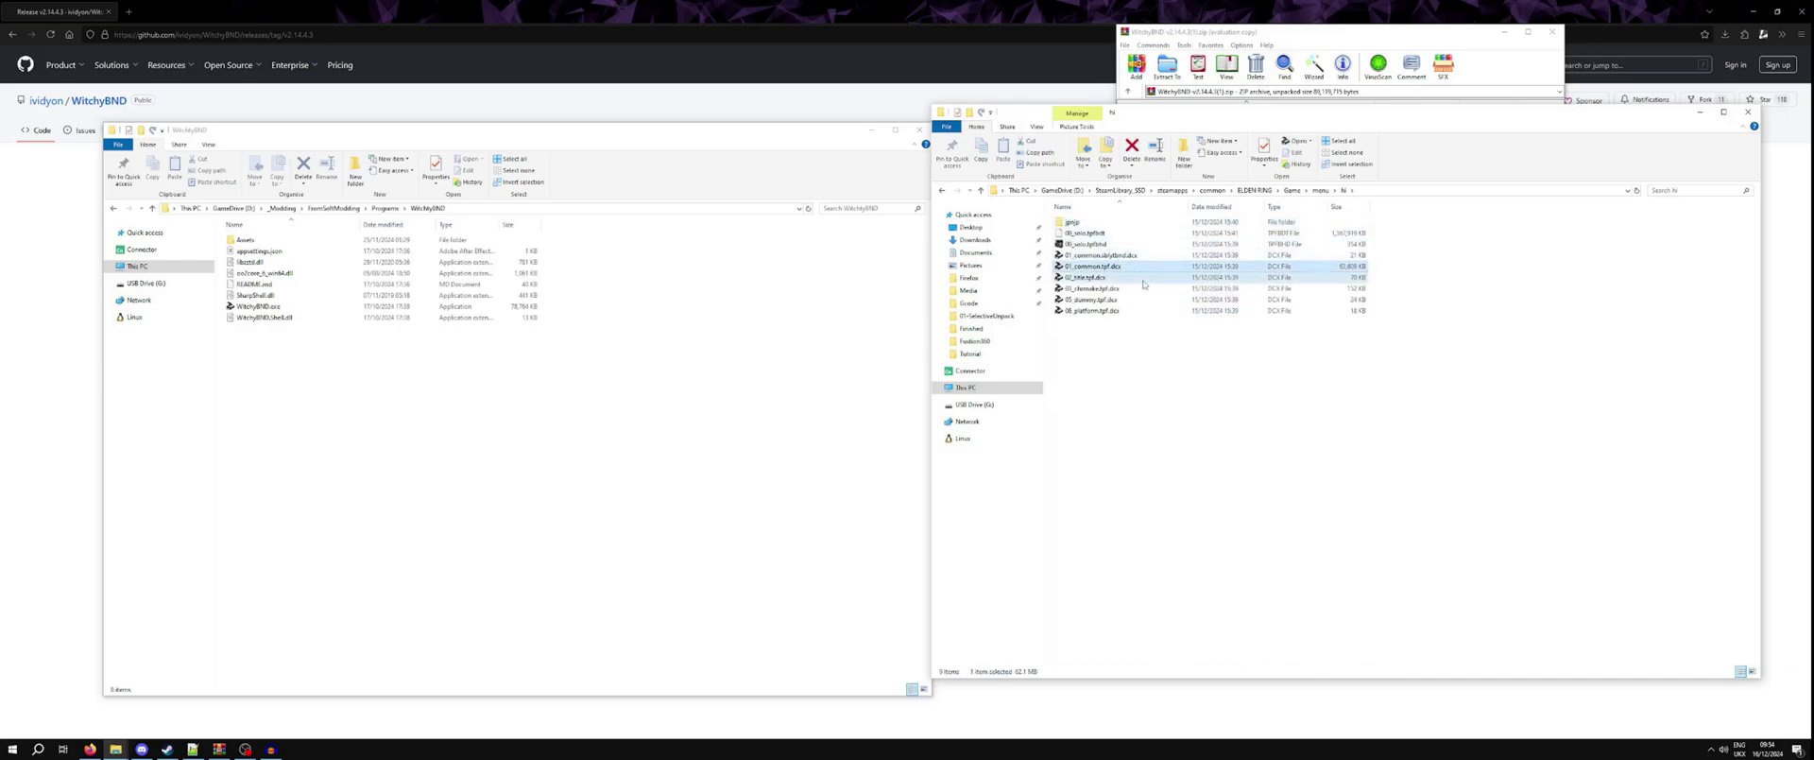
left_click(1141, 279)
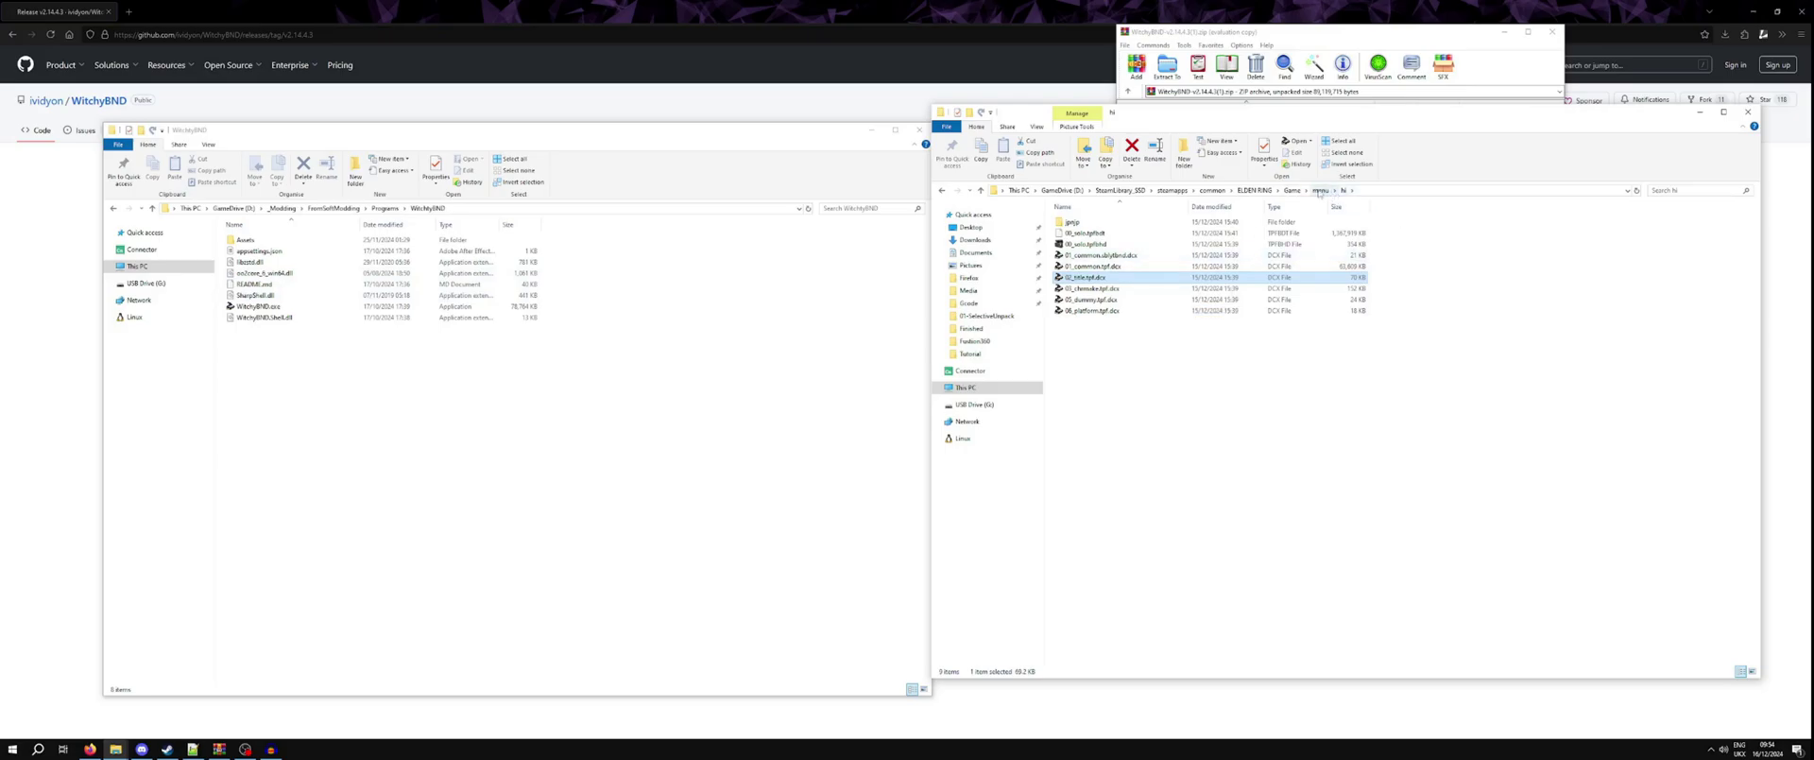
left_click(1292, 190)
Unpack m12_05_00_00.talkesdbnd.dcx from script/talk and inspect its t209101205 and t301101205 ESD files
double_click(1144, 447)
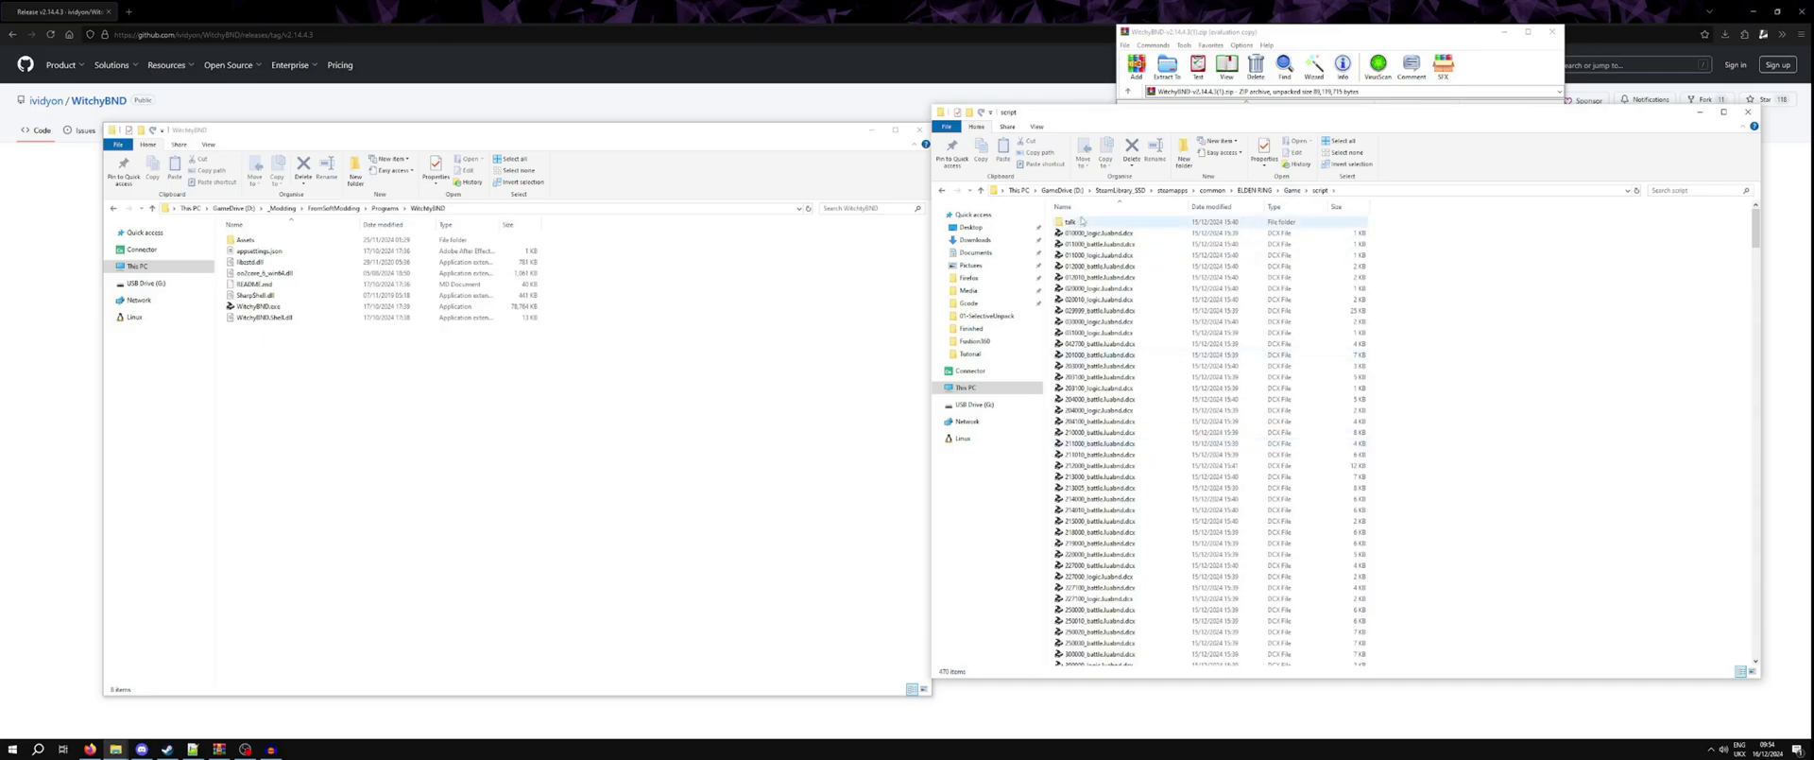
left_click(1088, 222)
double_click(1088, 222)
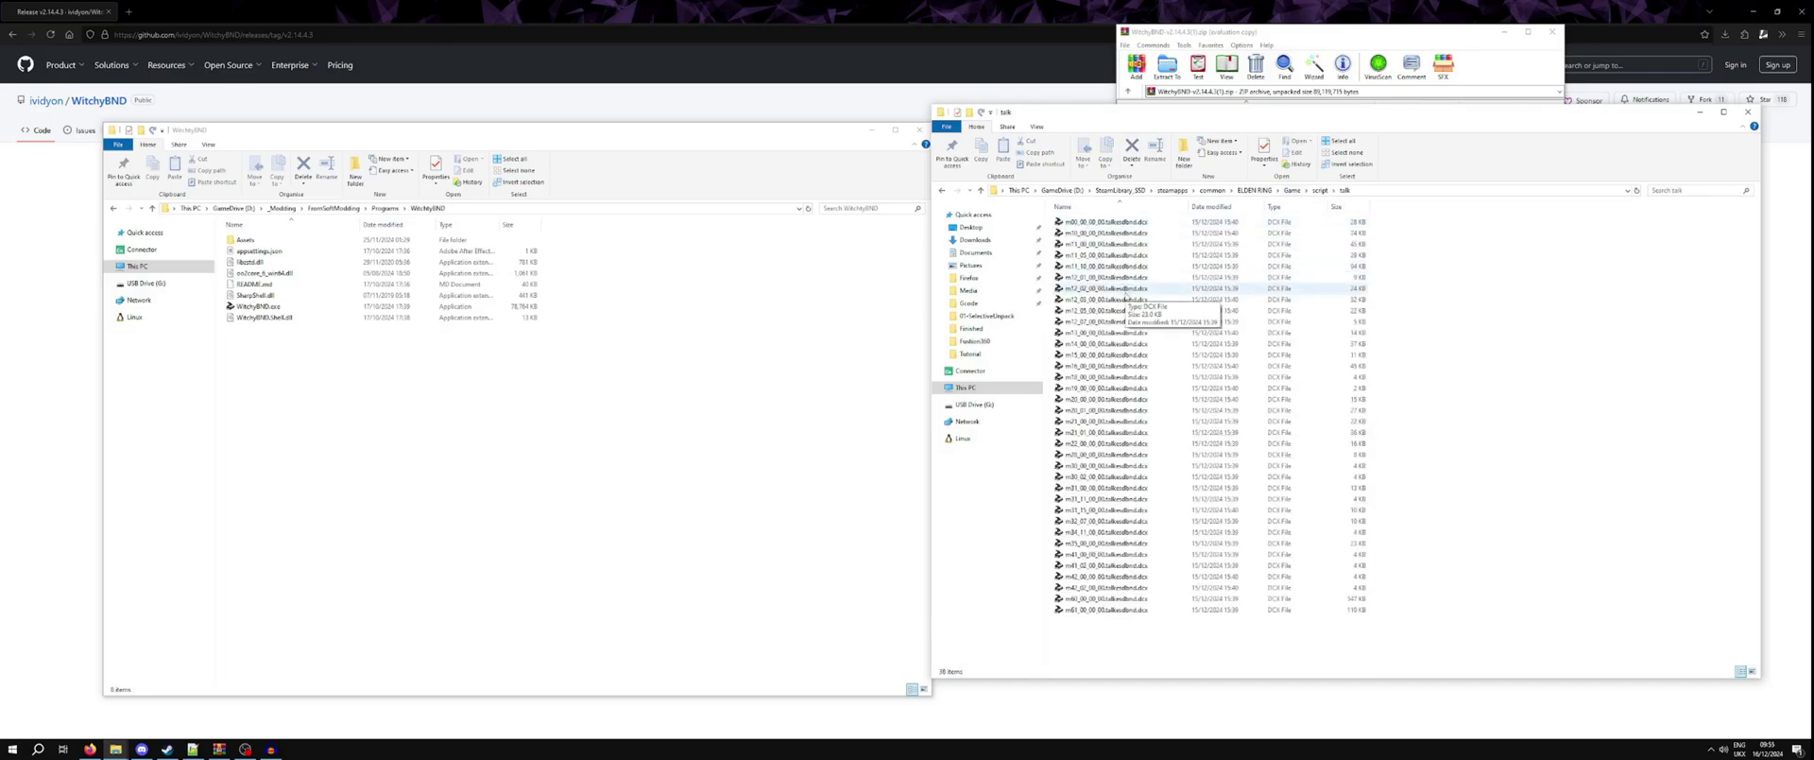
left_click(1118, 312)
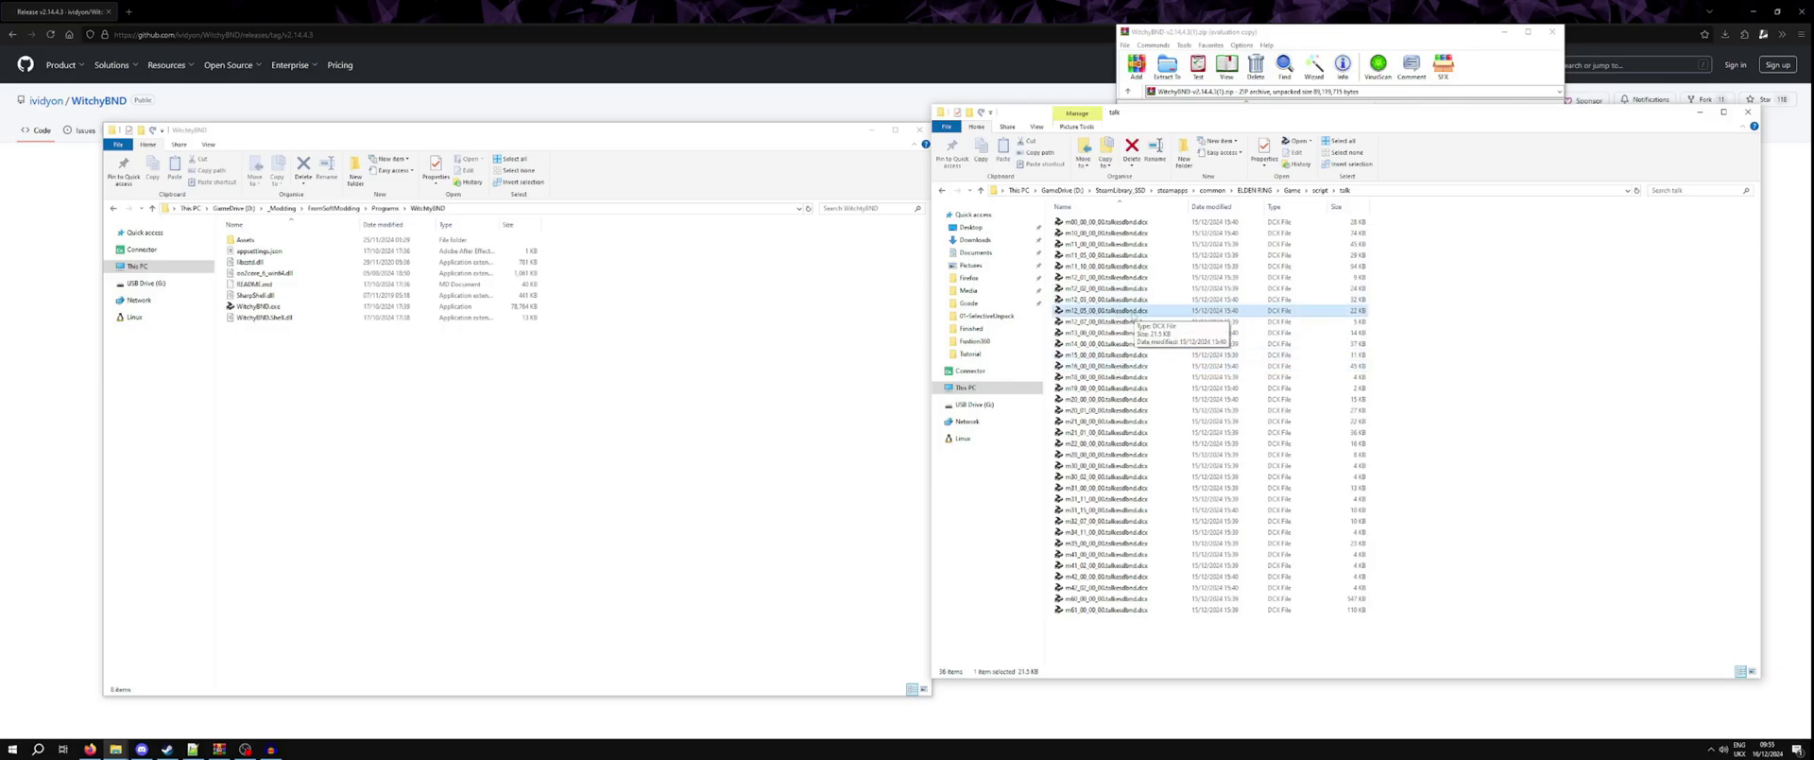
double_click(1127, 312)
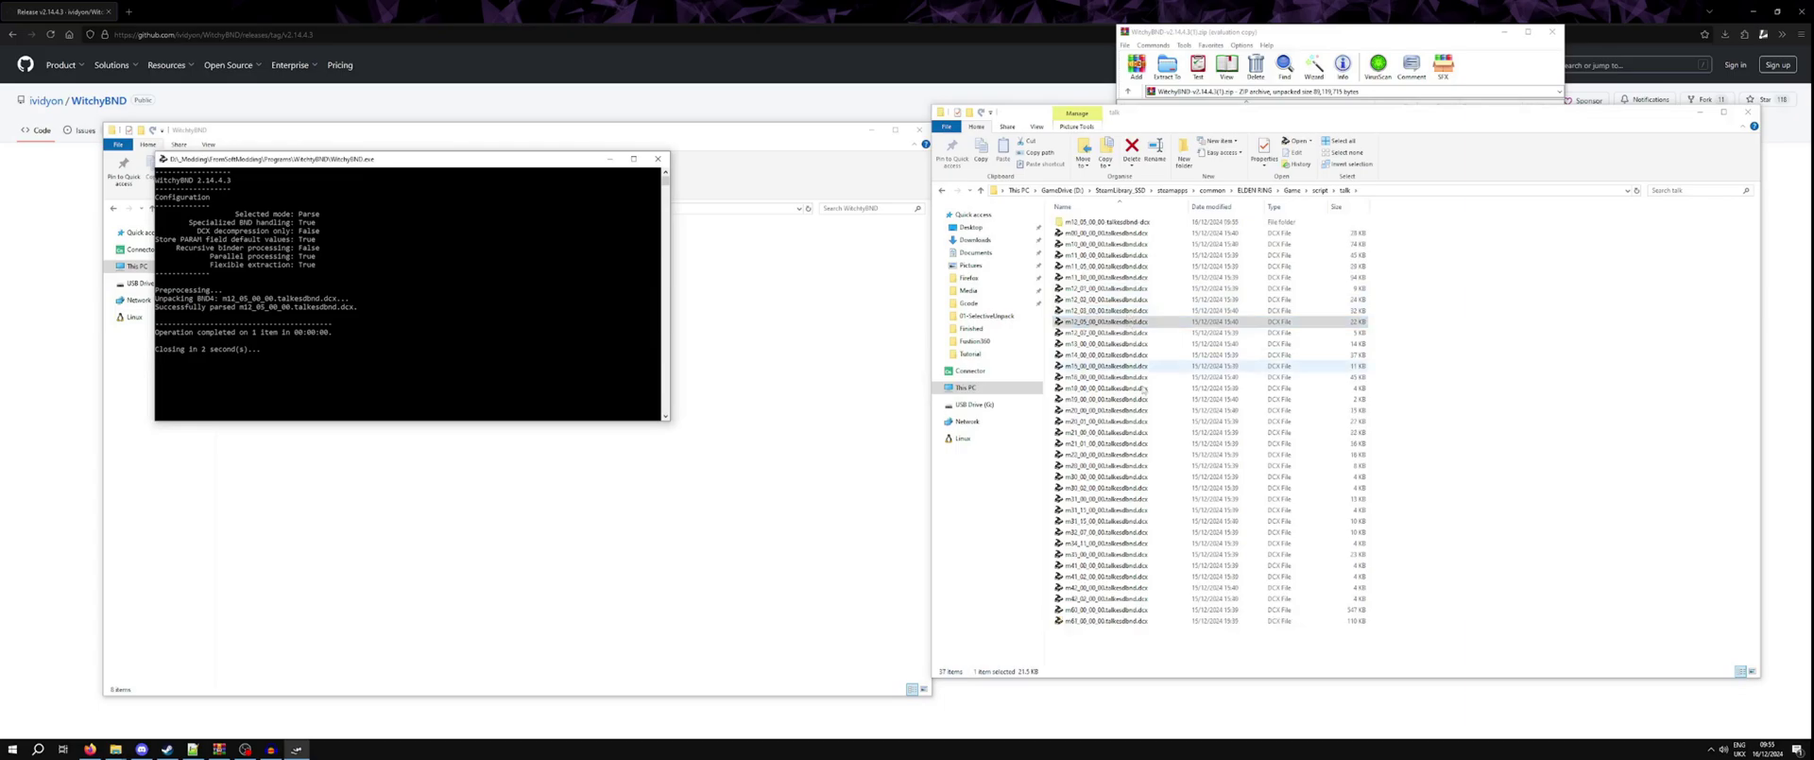
double_click(1115, 221)
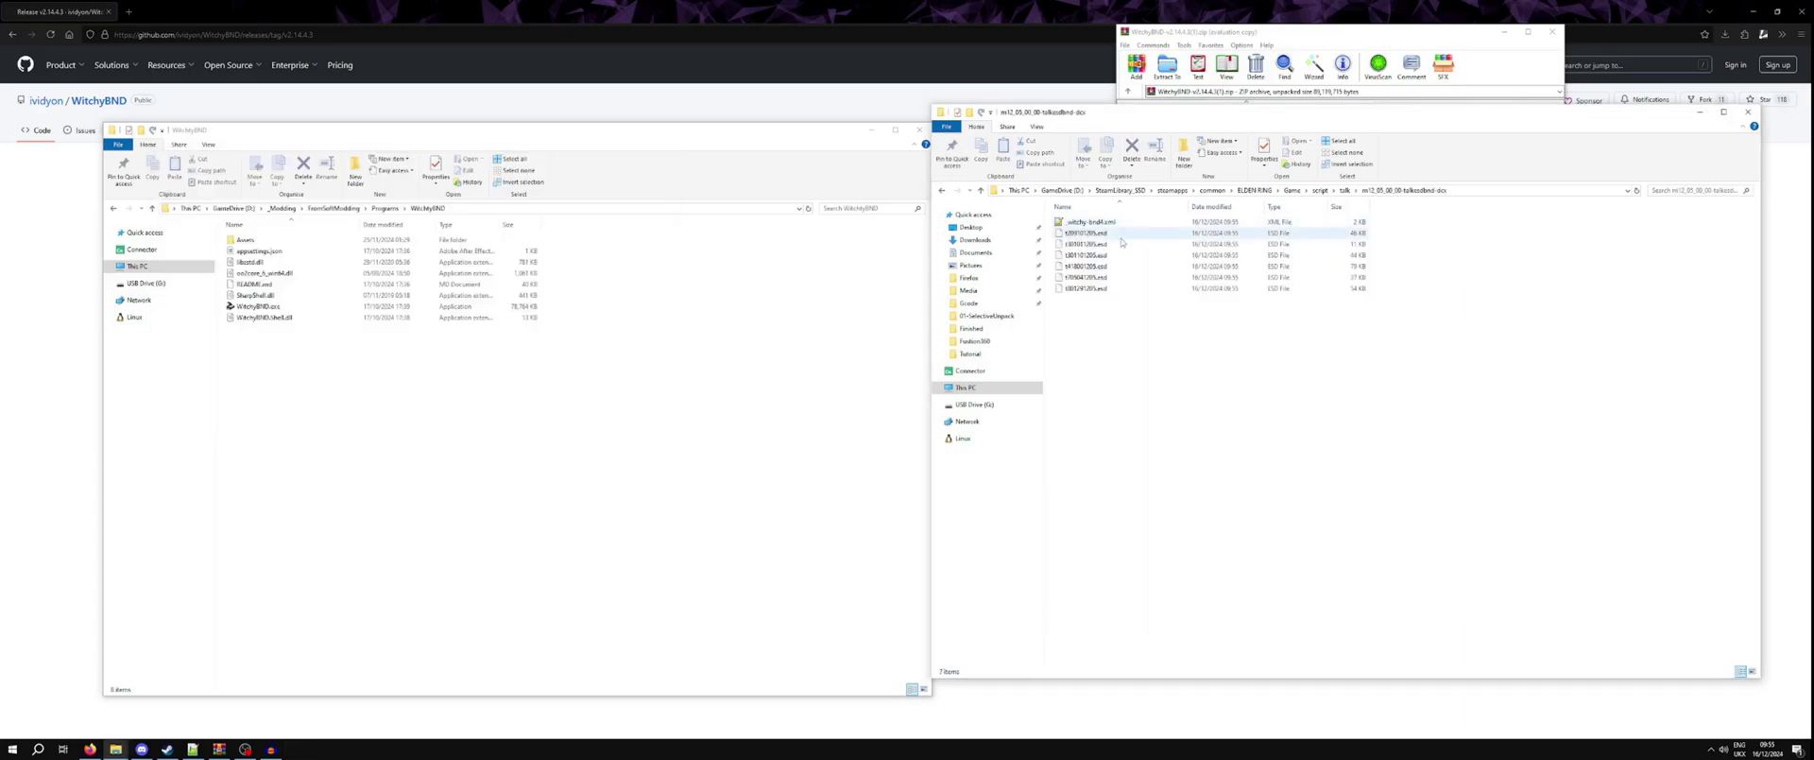
left_click(1119, 234)
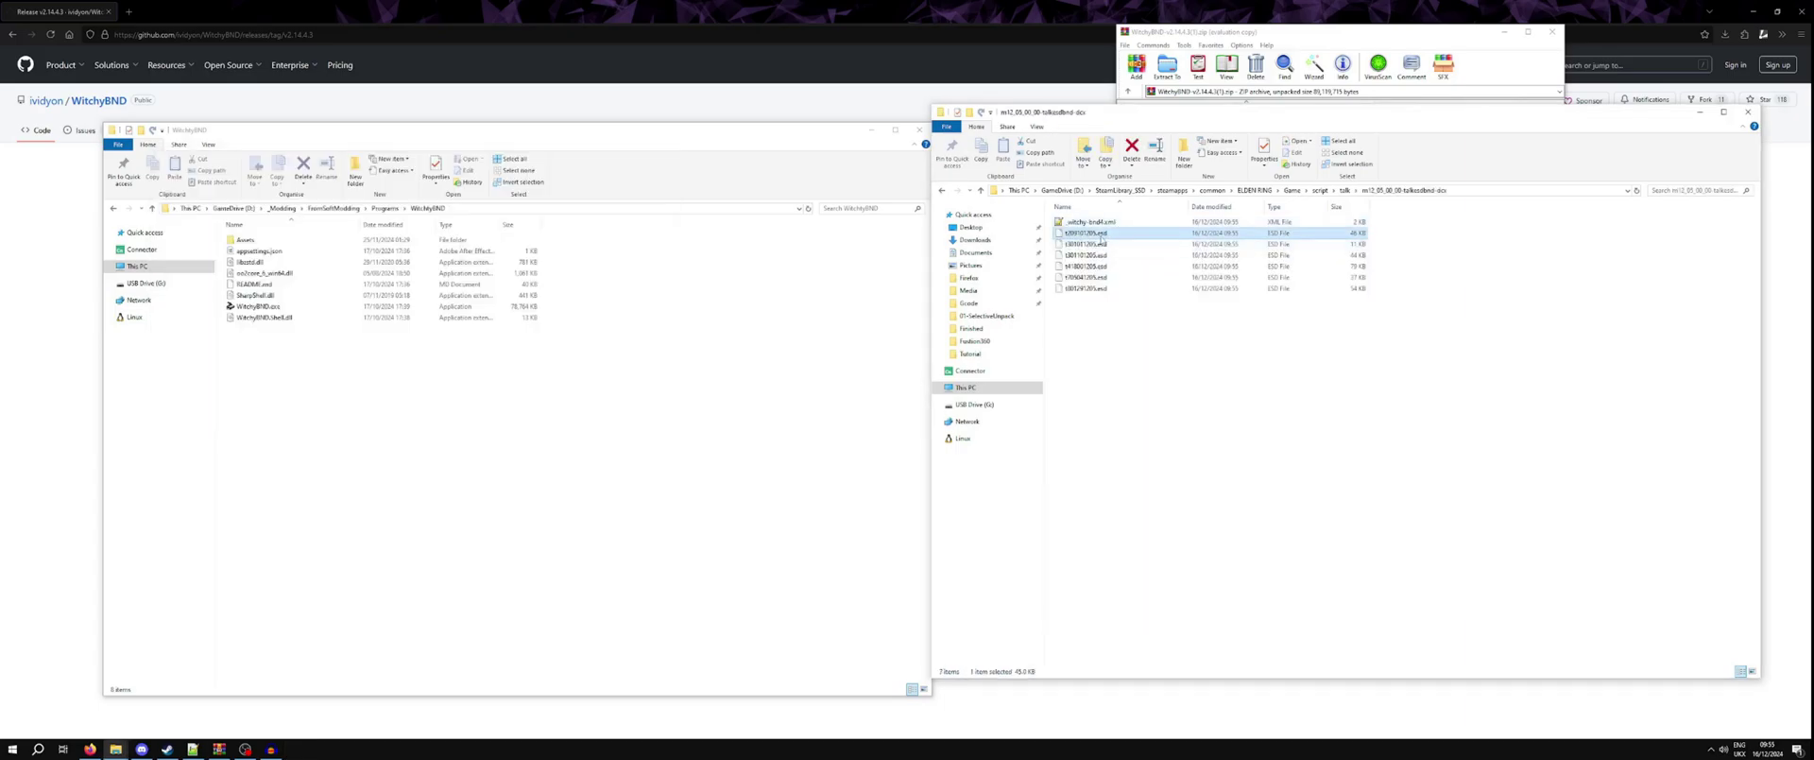
left_click(1102, 243)
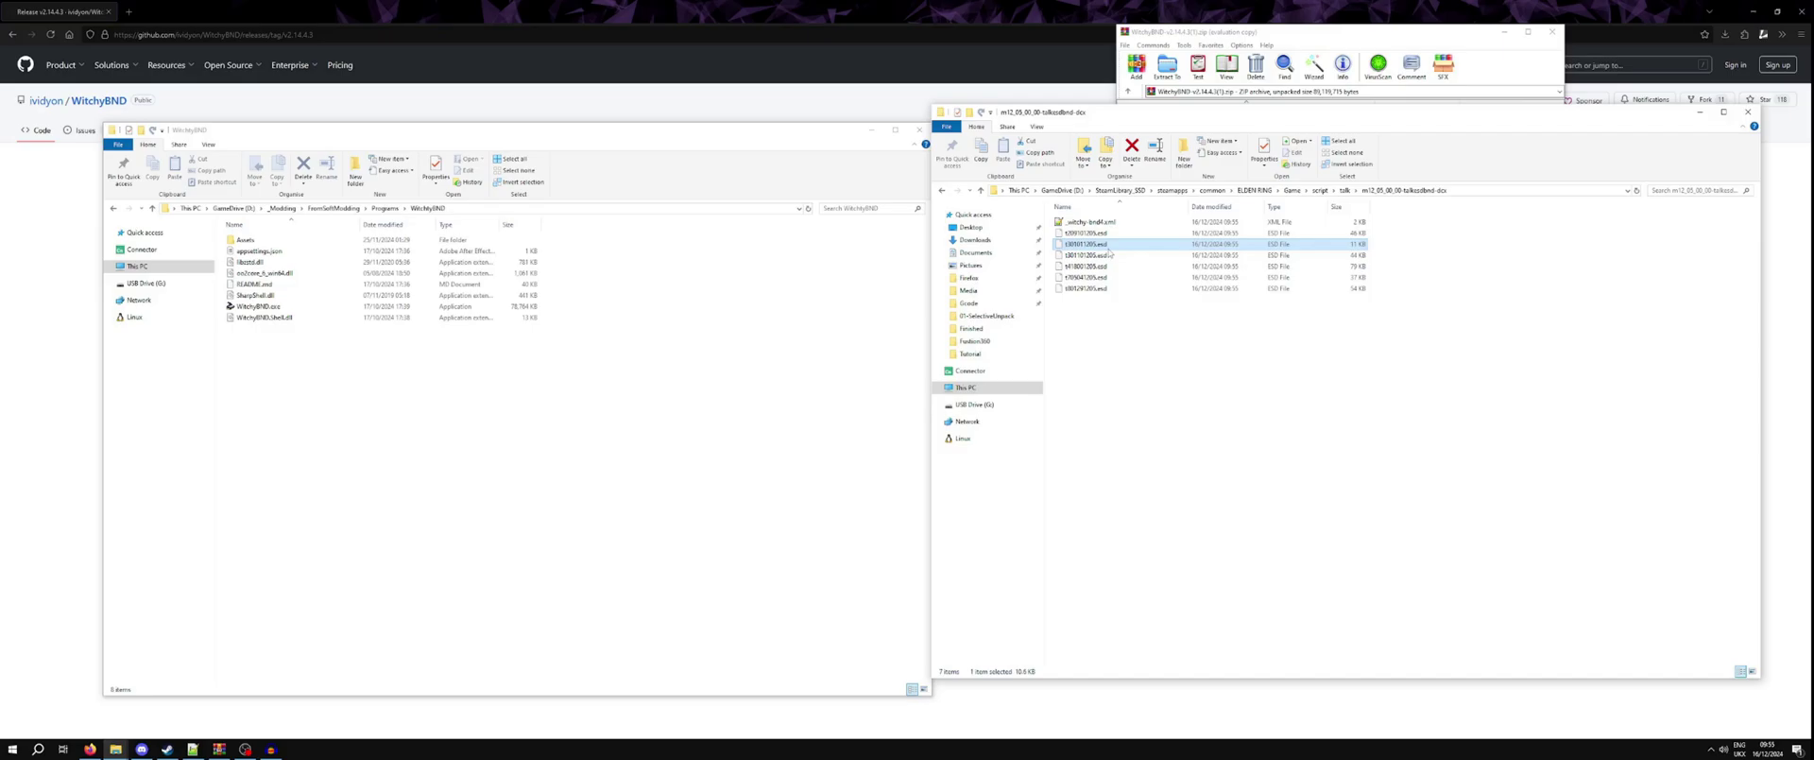
key("alt+Left")
Open the chr folder and scroll down to the c2270 character files
double_click(1106, 268)
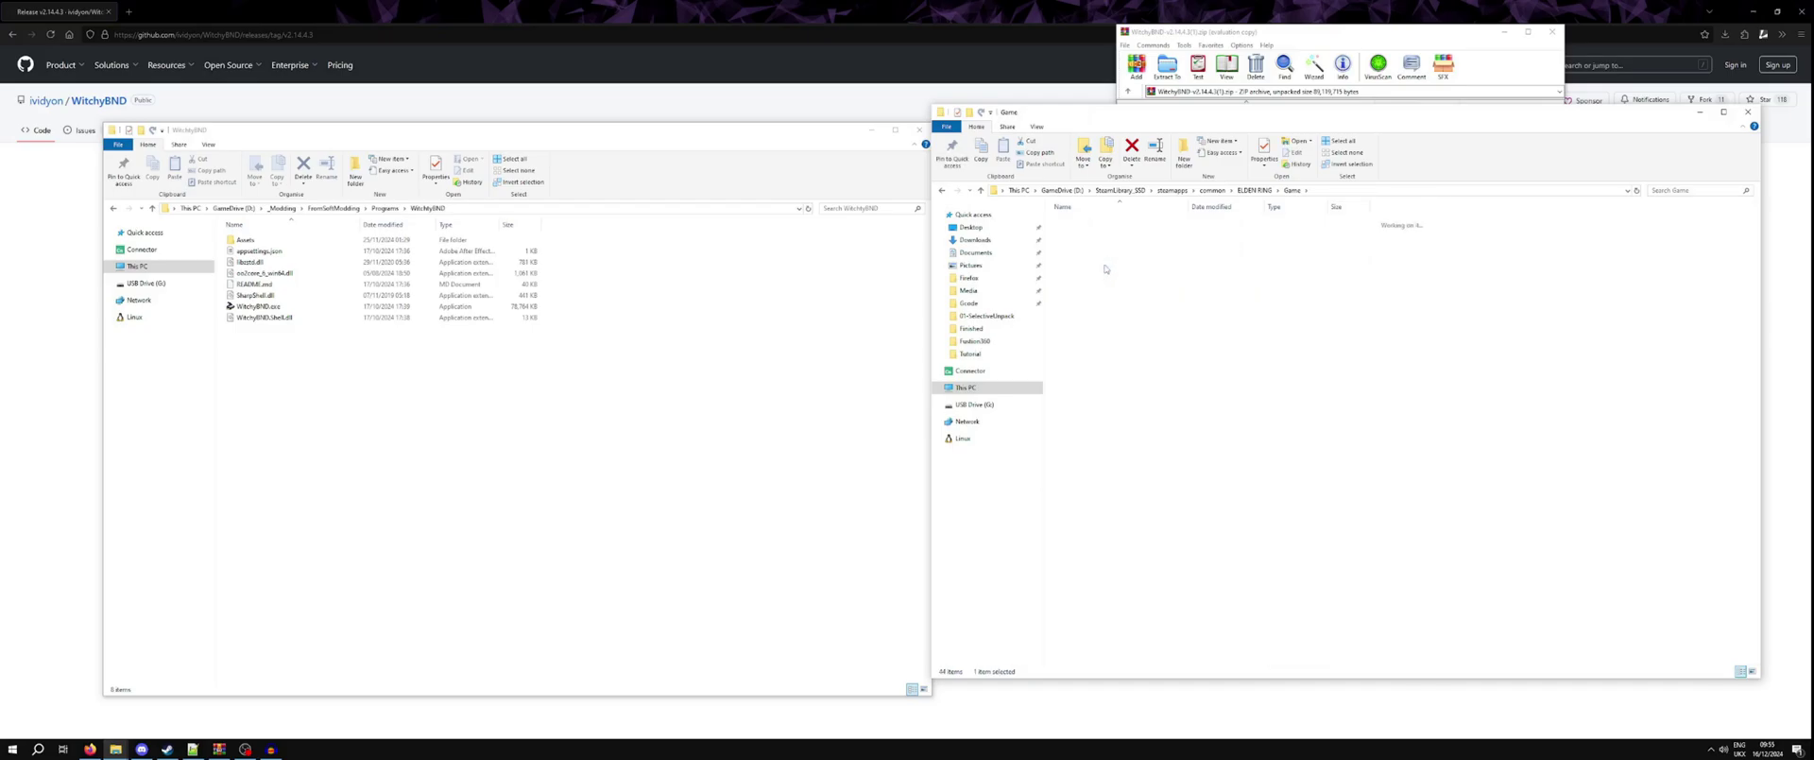
scroll(1279, 451, "down", 1)
scroll(1280, 452, "down", 20)
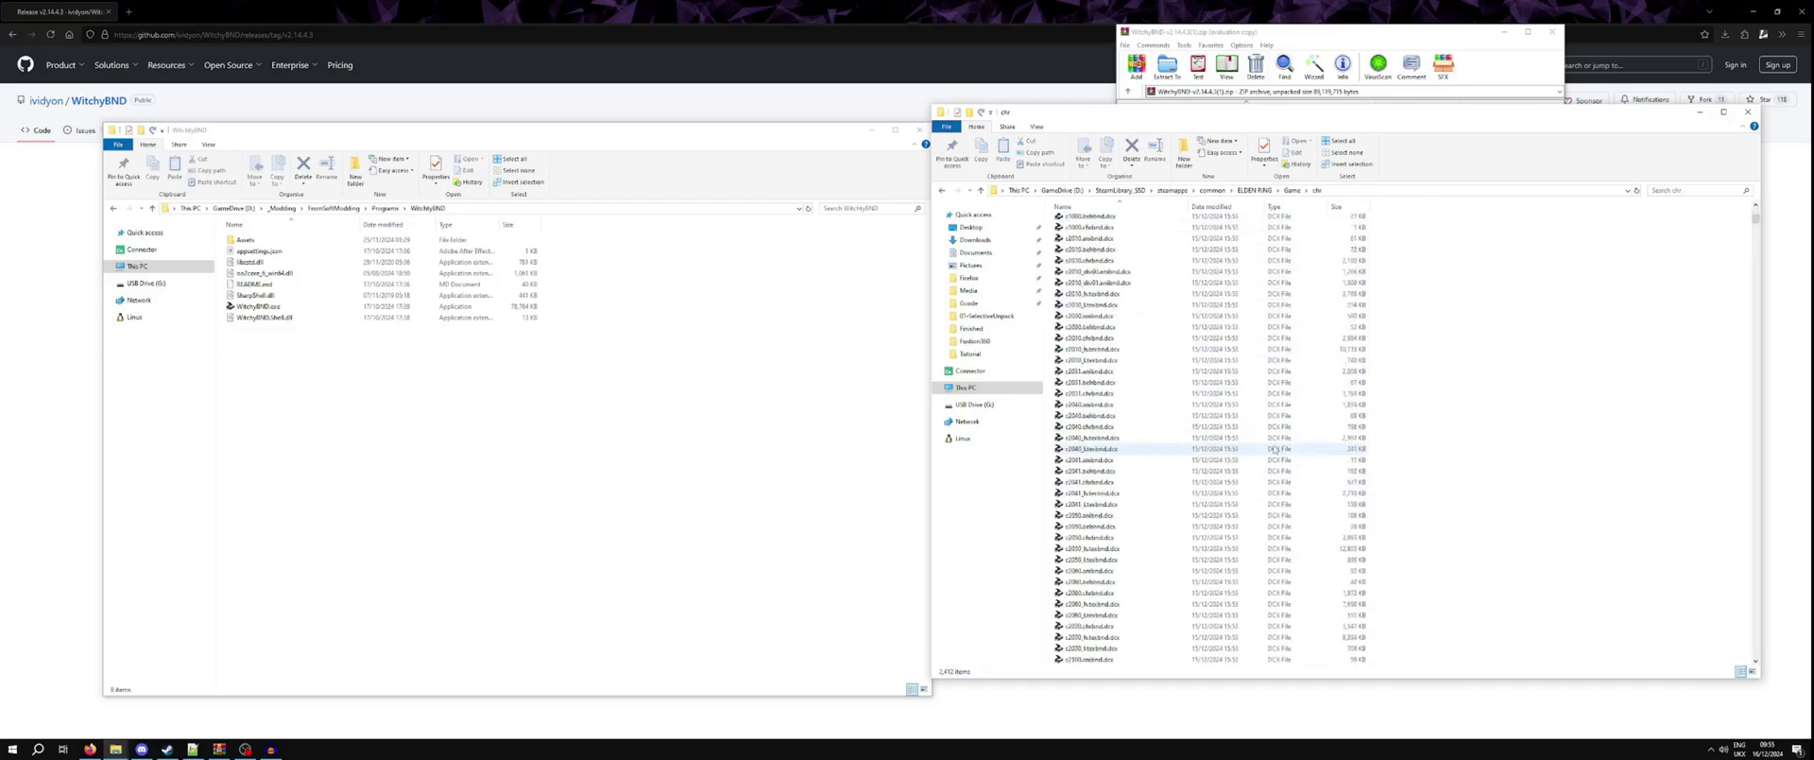
scroll(1278, 447, "down", 4)
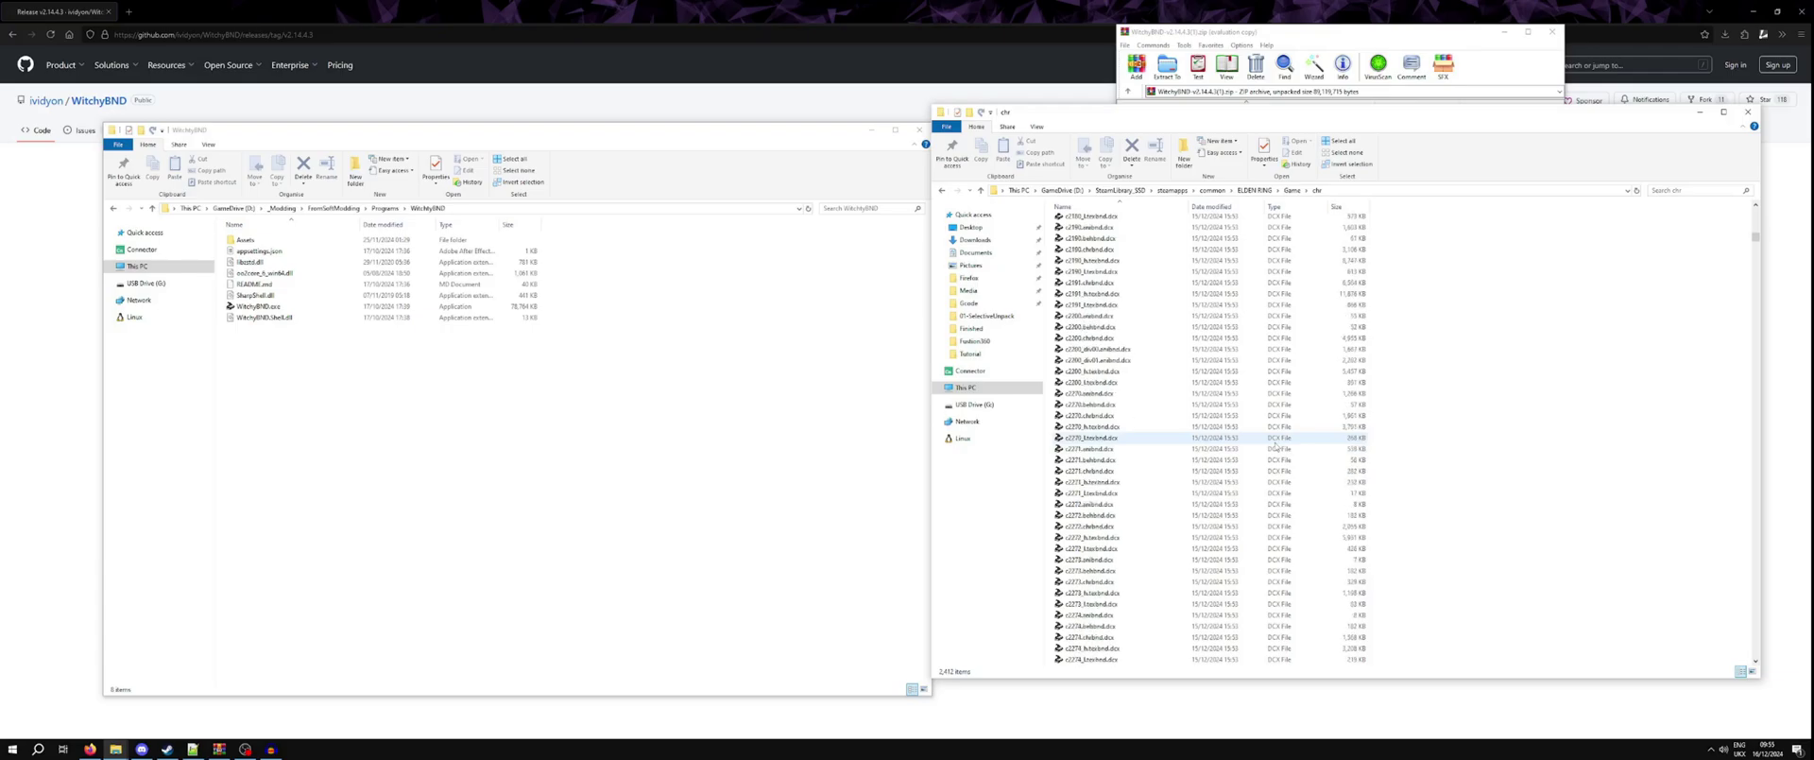
Select each c2270 archive in turn: character, animation, behaviour and low-res texture
left_click(1116, 416)
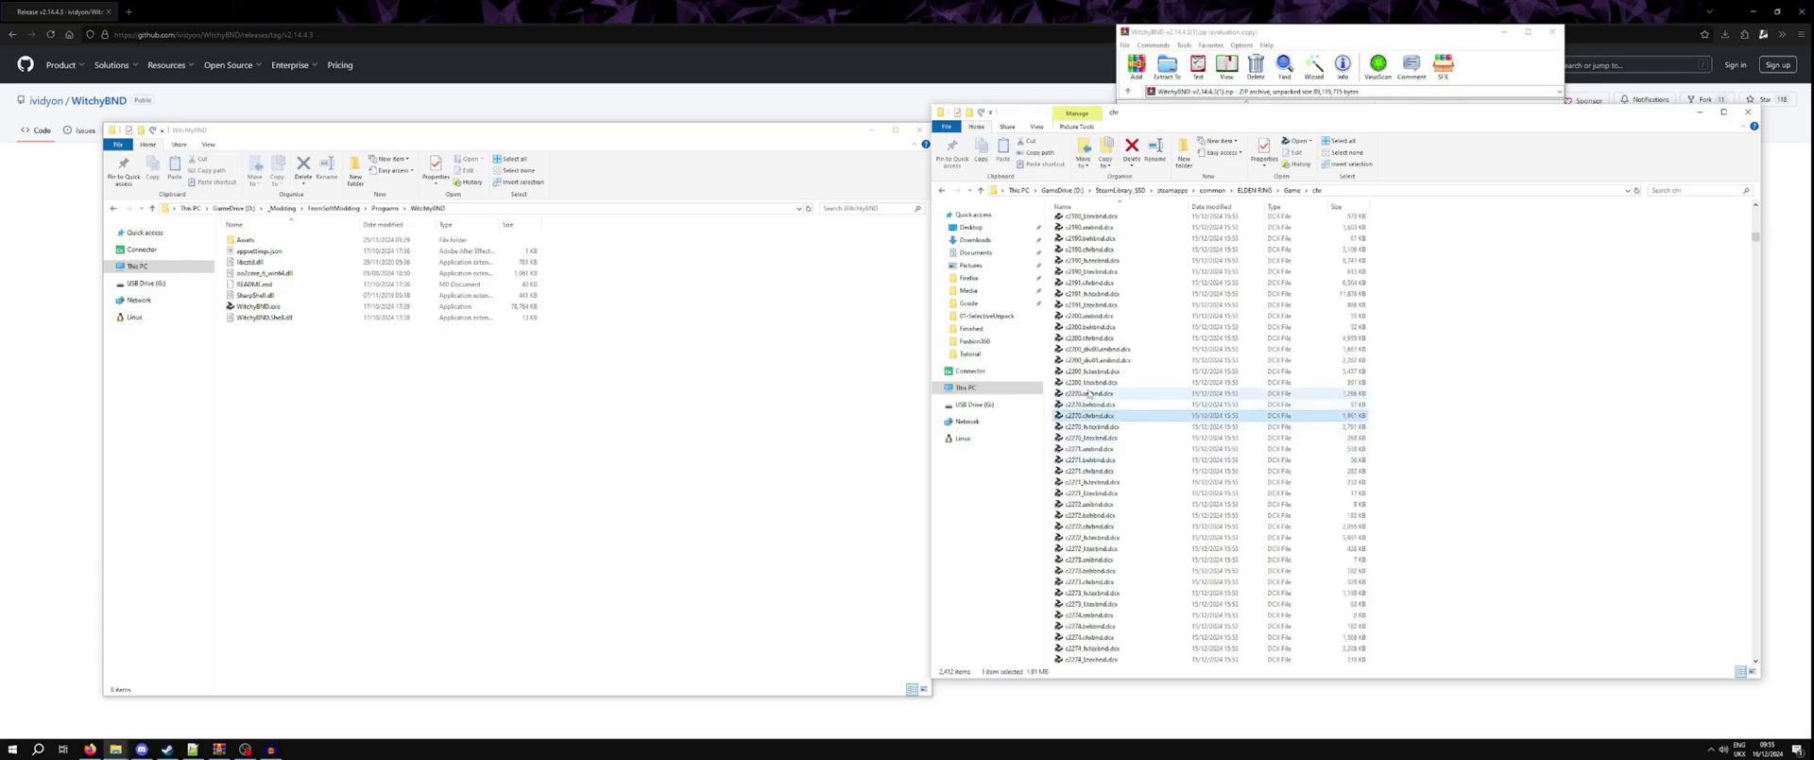
left_click(1084, 394)
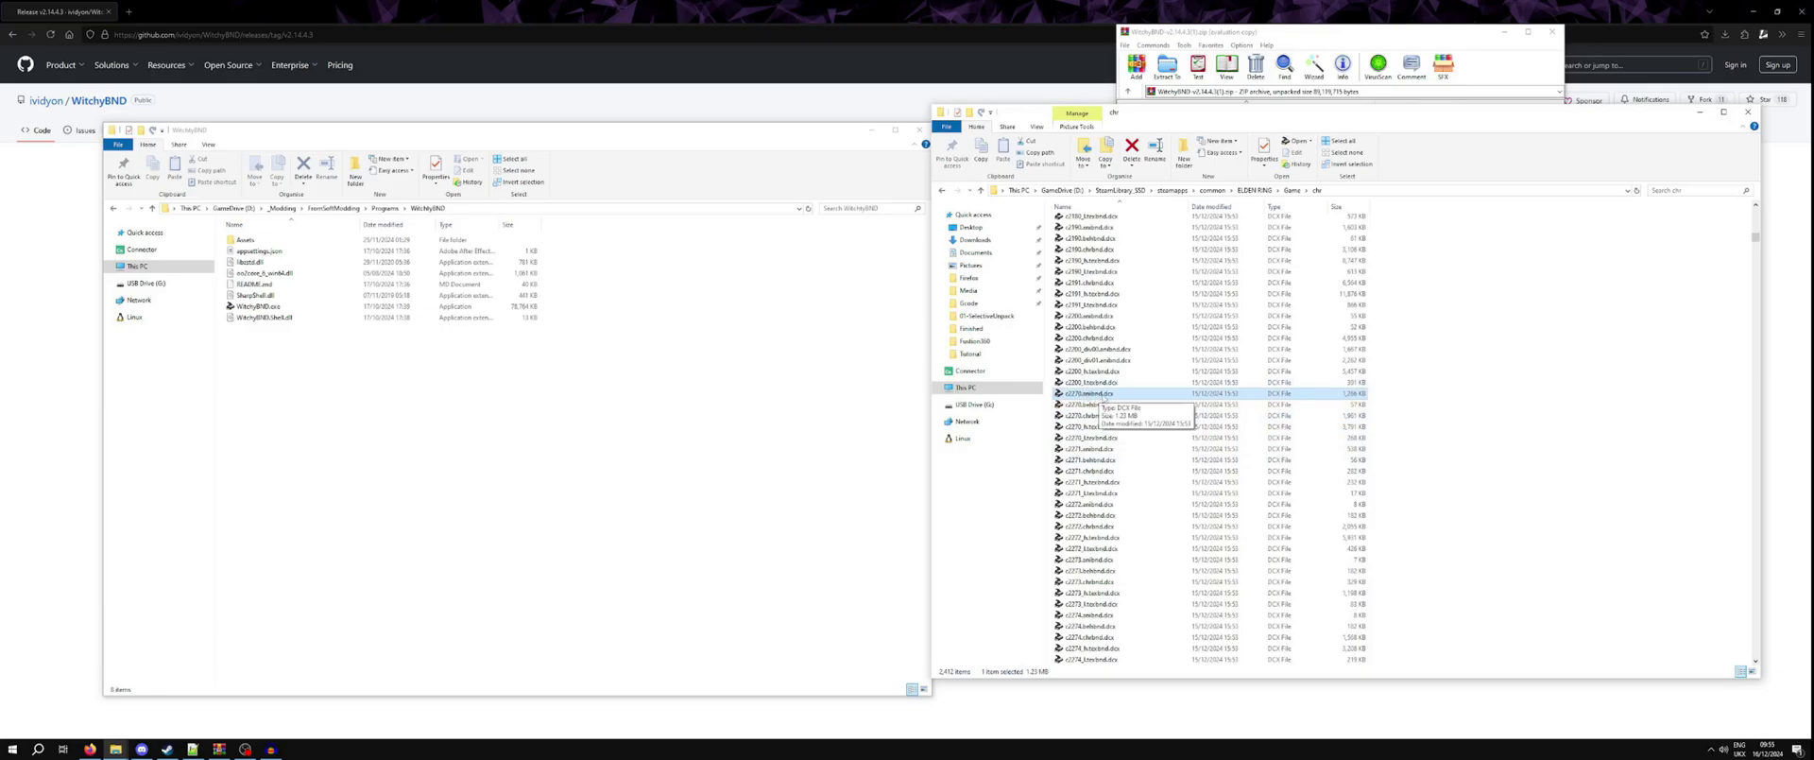
left_click(1108, 404)
left_click(1116, 416)
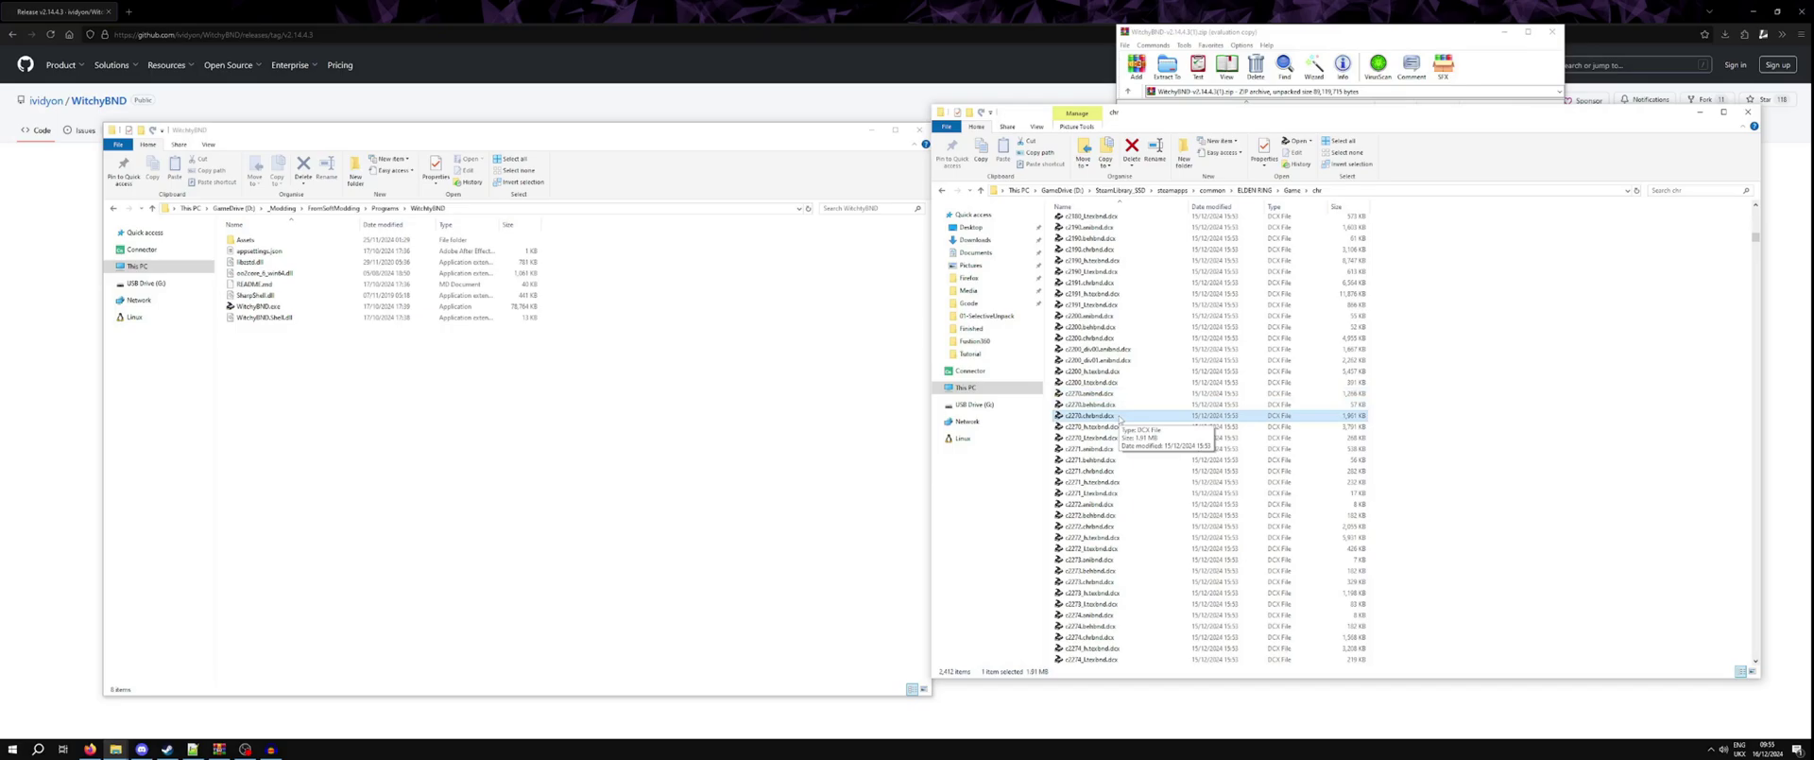
left_click(1115, 406)
left_click(1114, 395)
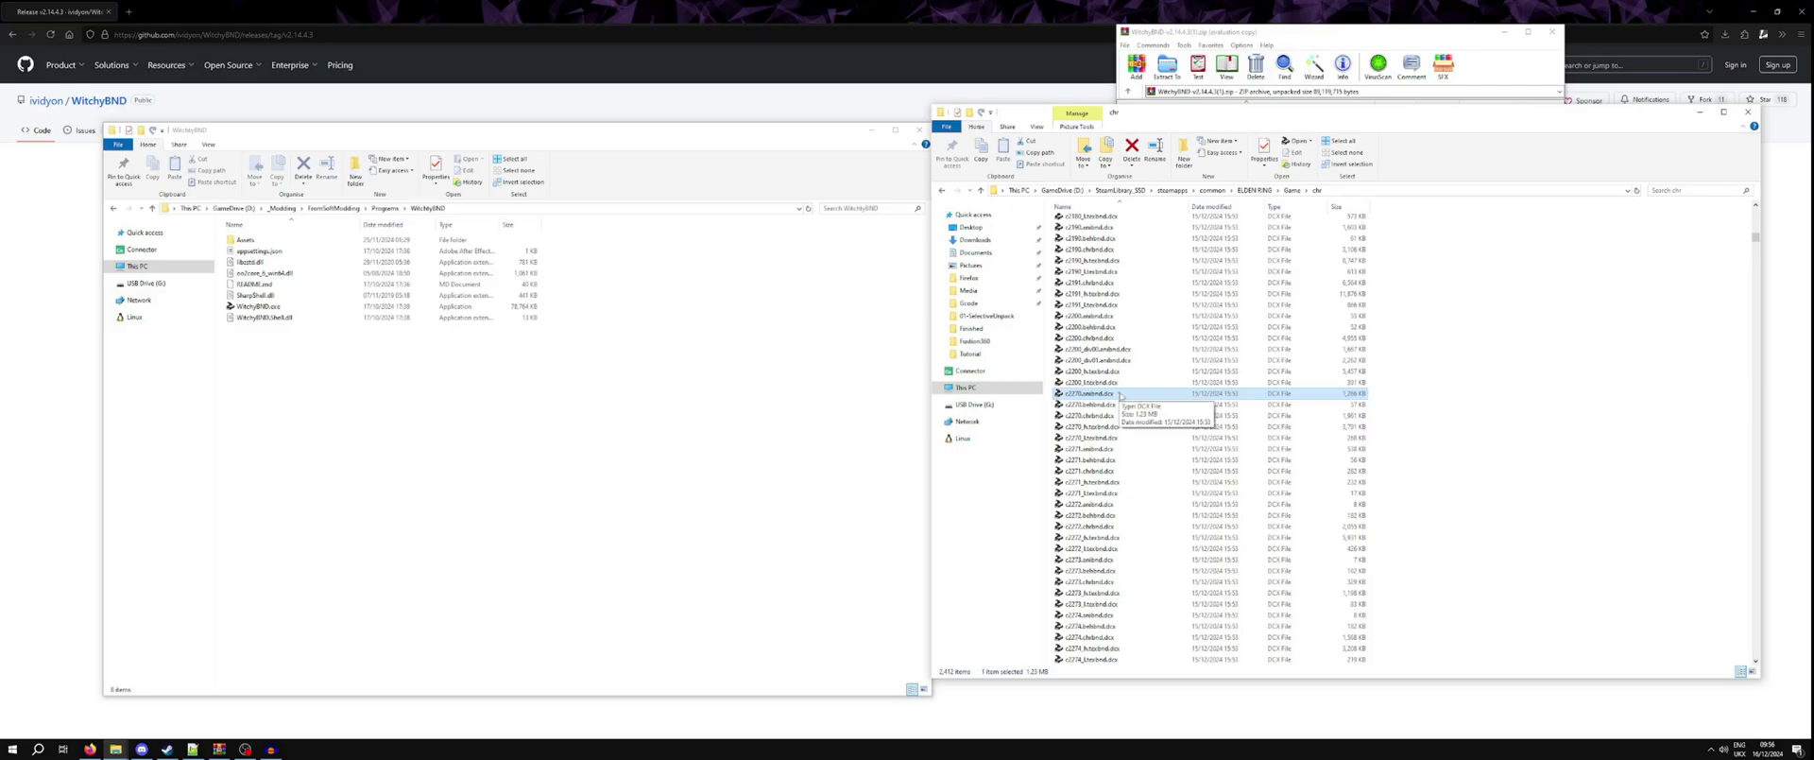
left_click(1128, 406)
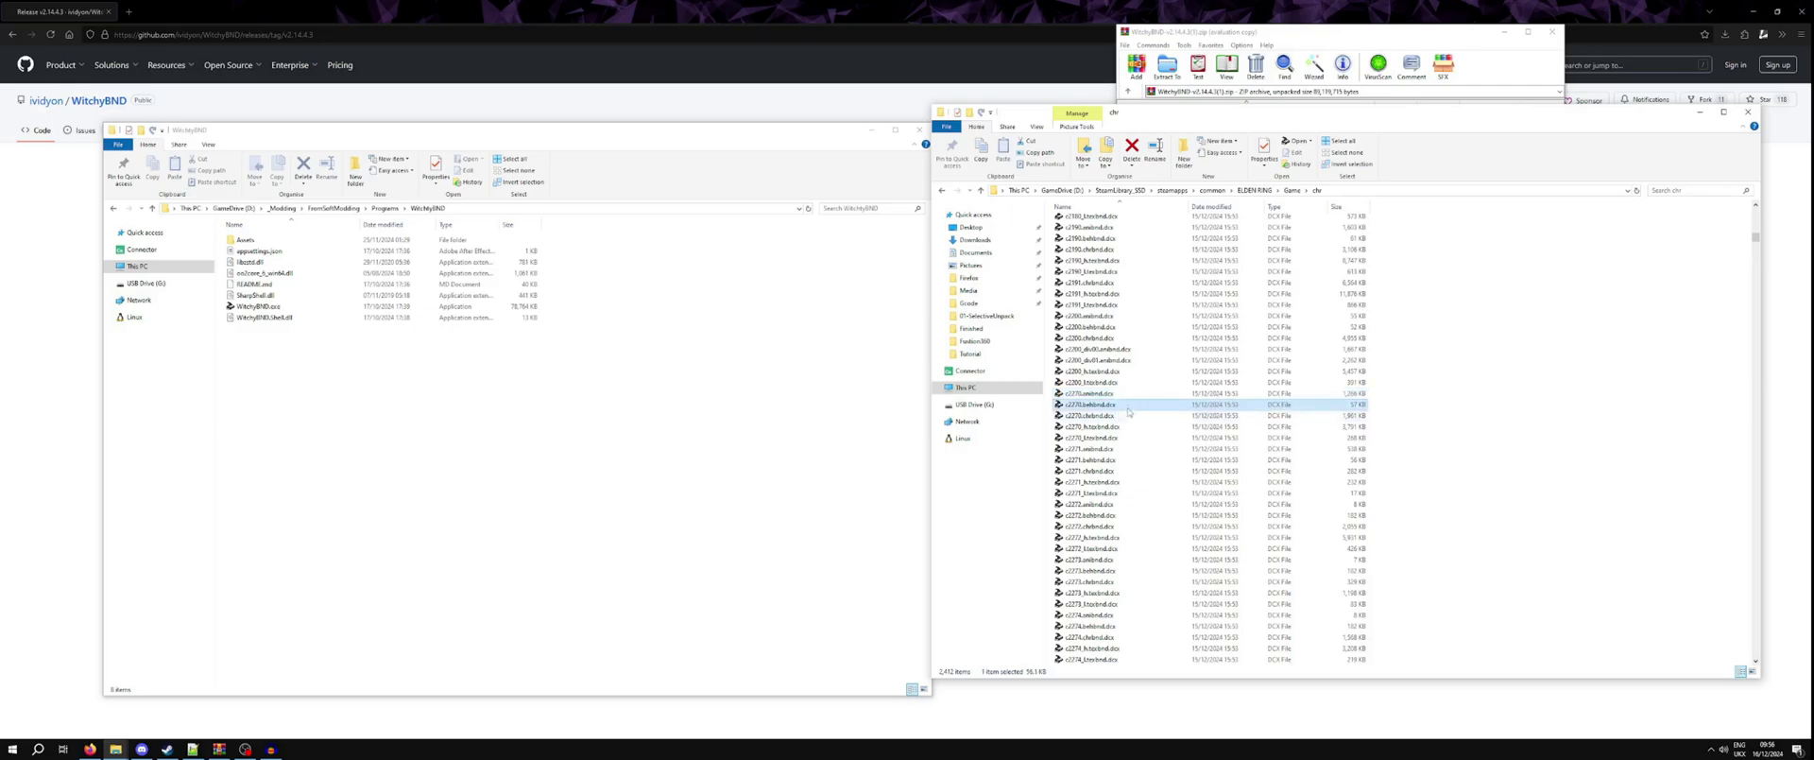
left_click(1130, 426)
left_click(1133, 439)
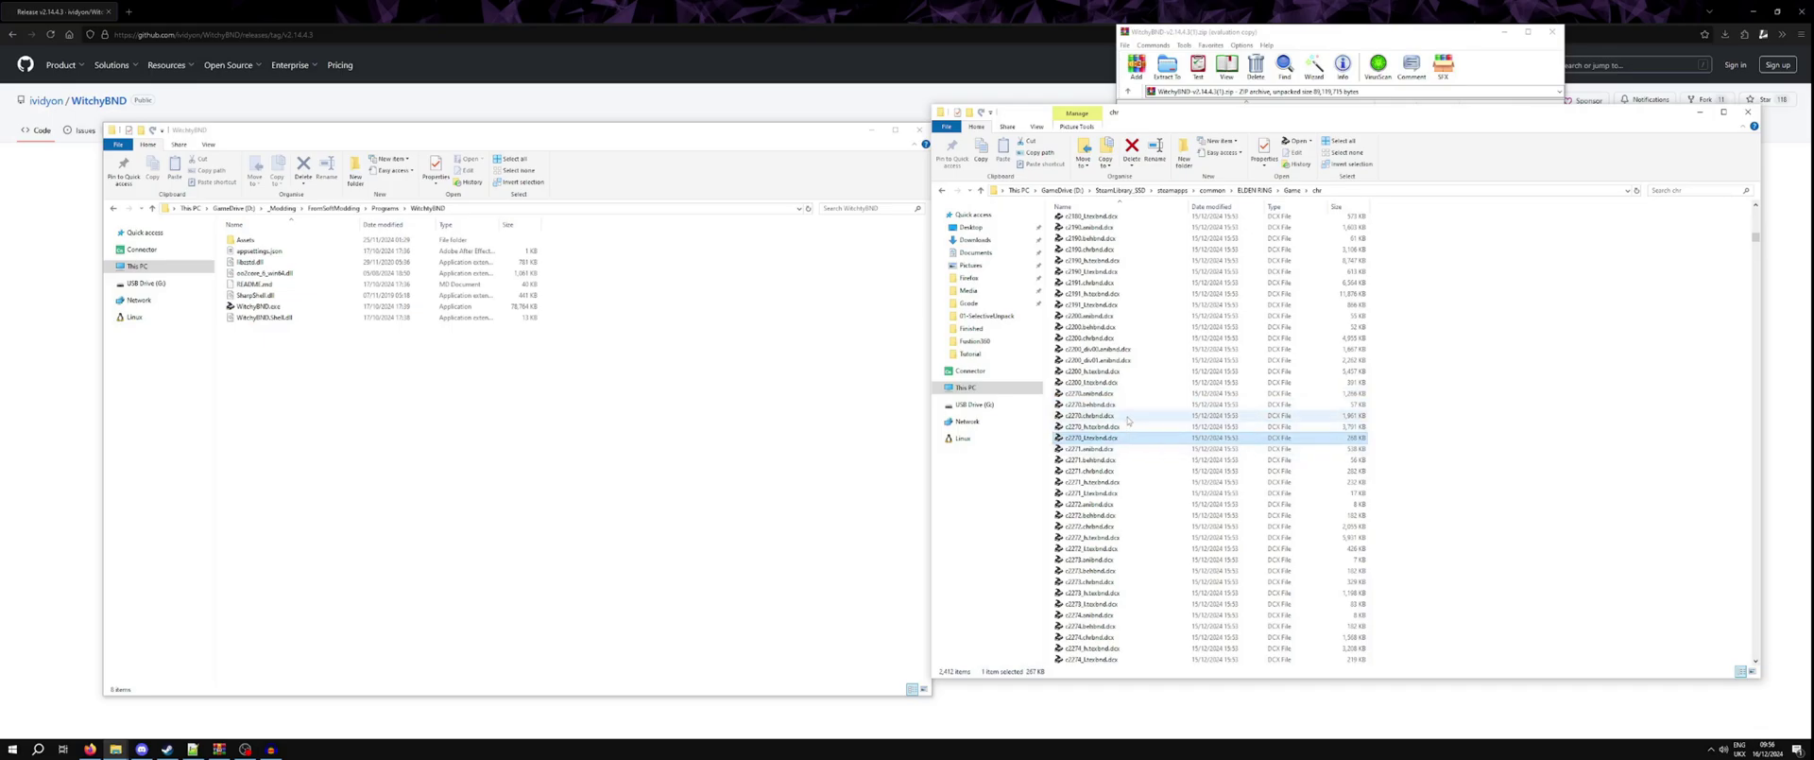
left_click(1128, 406)
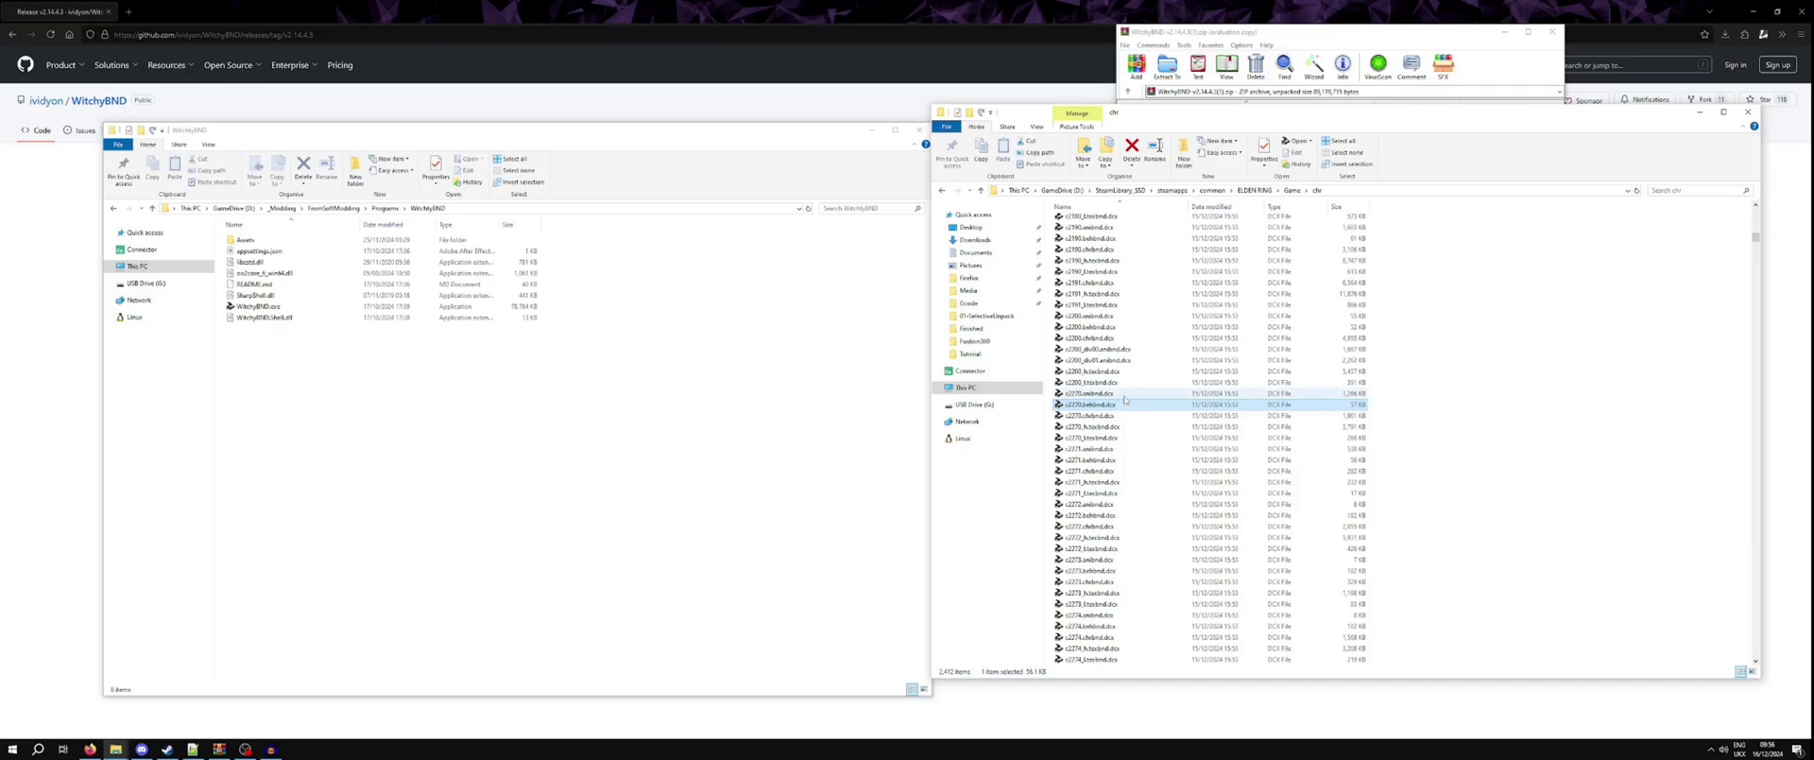
Unpack c2270.chrbnd.dcx into its flver/hkx folder with WitchyBND, then return to the Game folder
double_click(1130, 417)
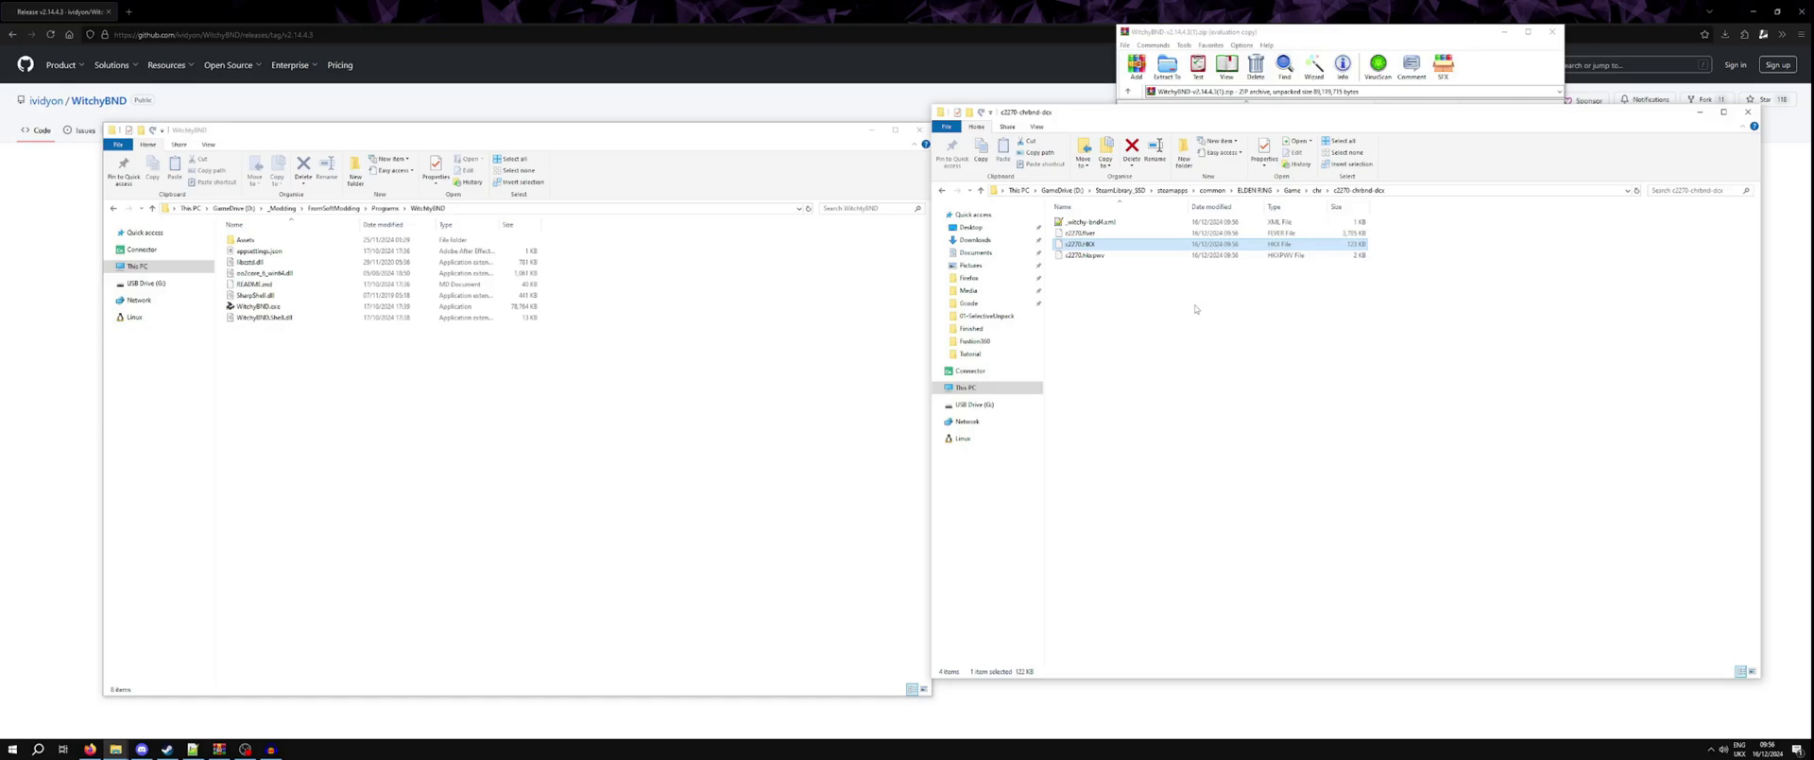
left_click_drag(1195, 308, 1132, 295)
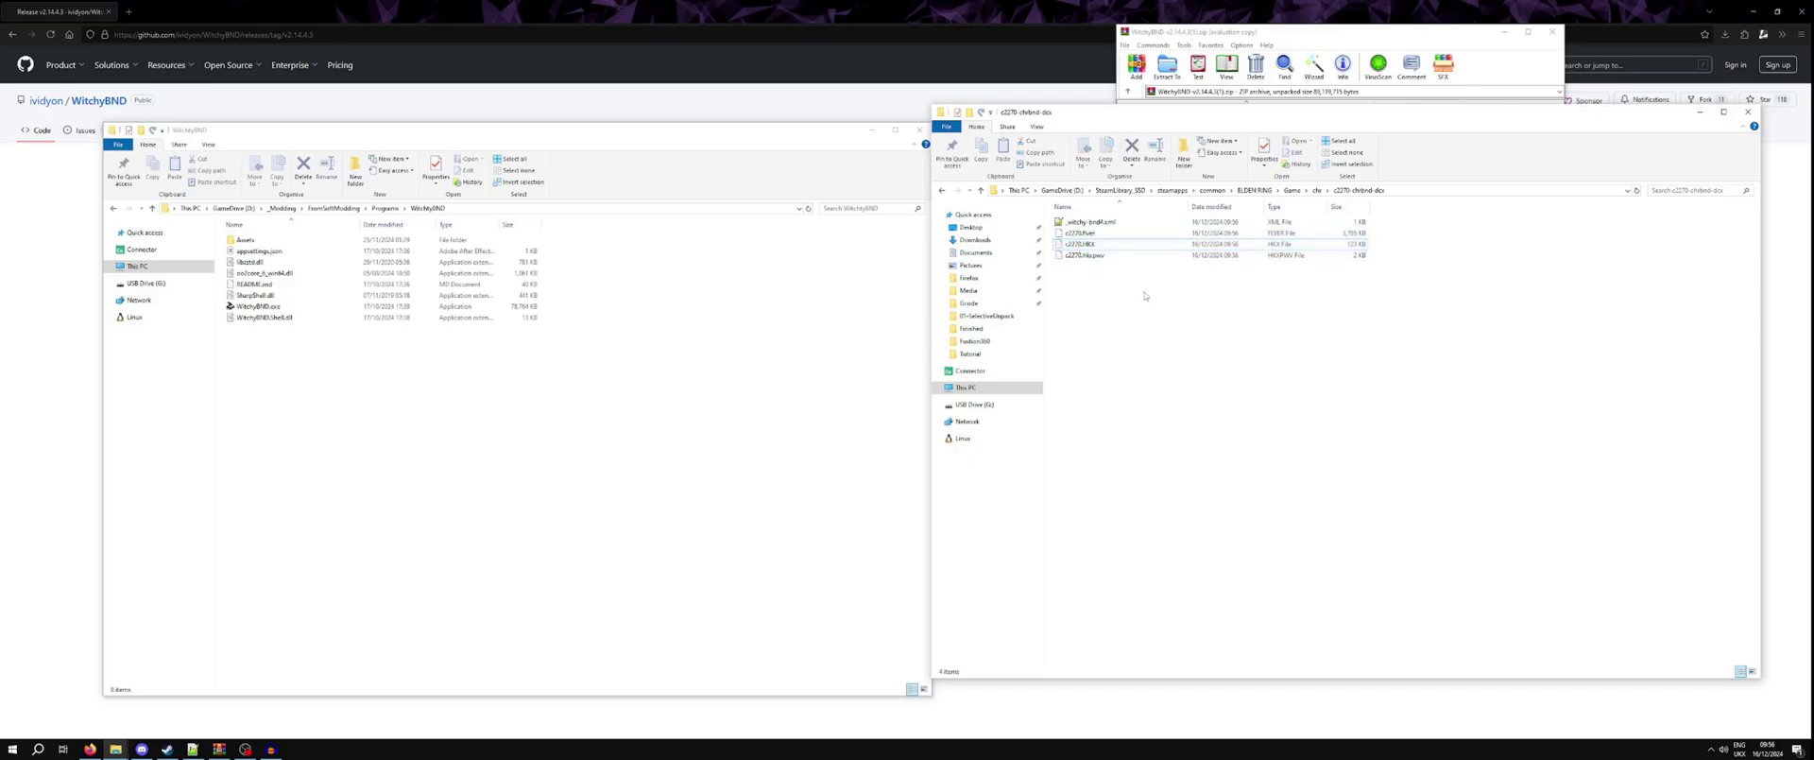
left_click(1291, 190)
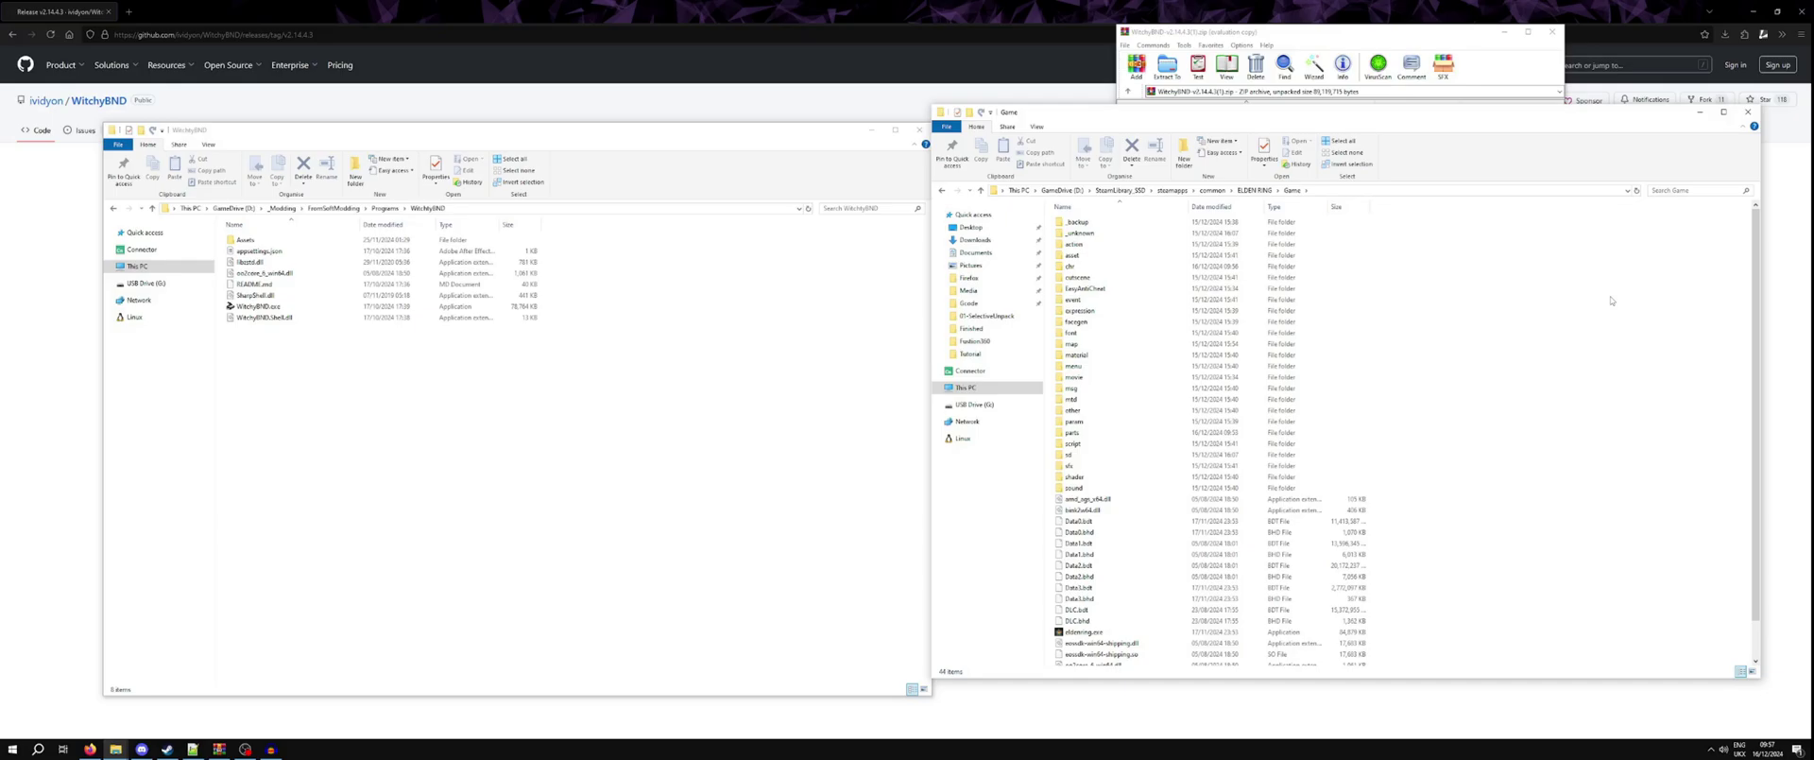